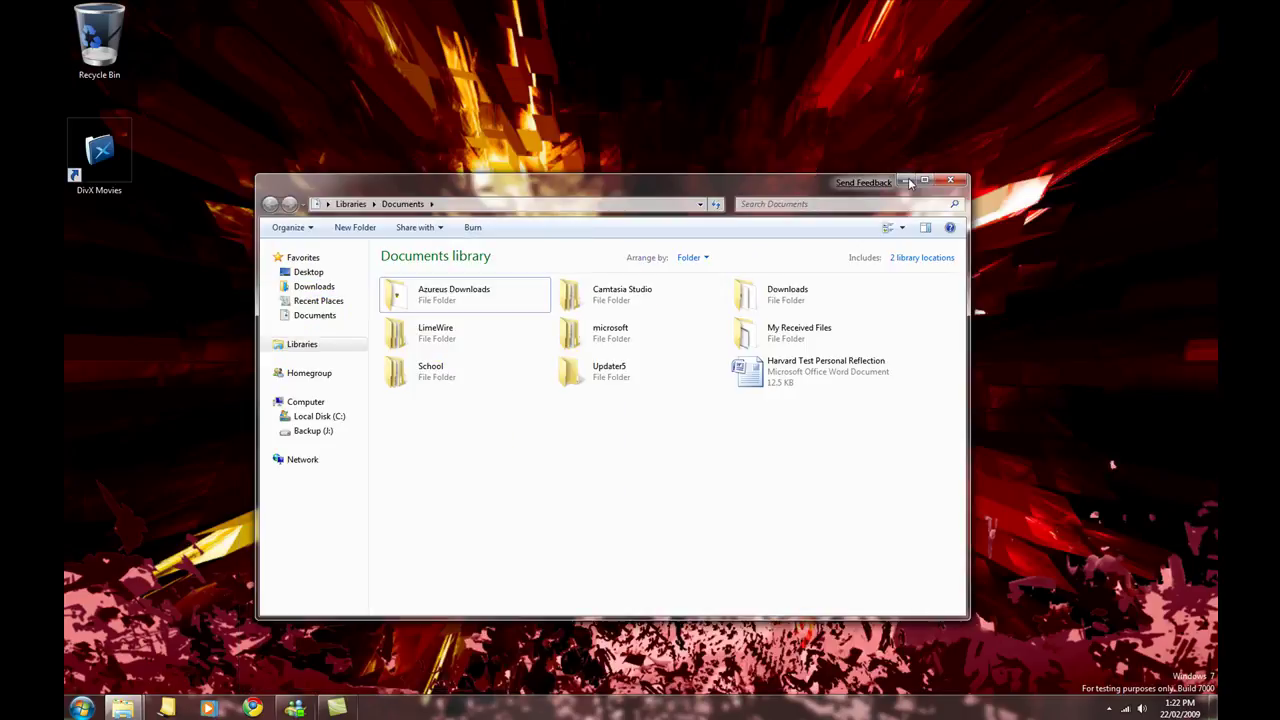
# Minimize the Documents window and preview the thumbnails of the open Explorer windows.
pyautogui.click(908, 182)
pyautogui.moveTo(143, 706)
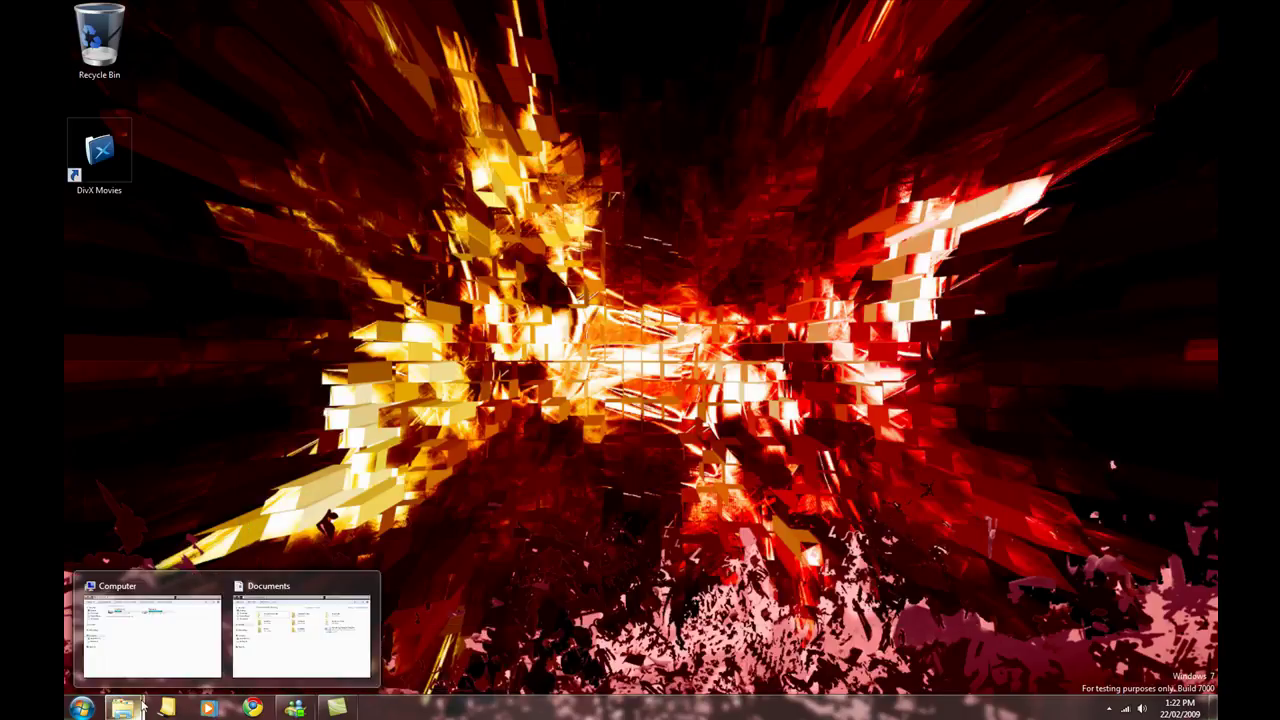
pyautogui.moveTo(263, 645)
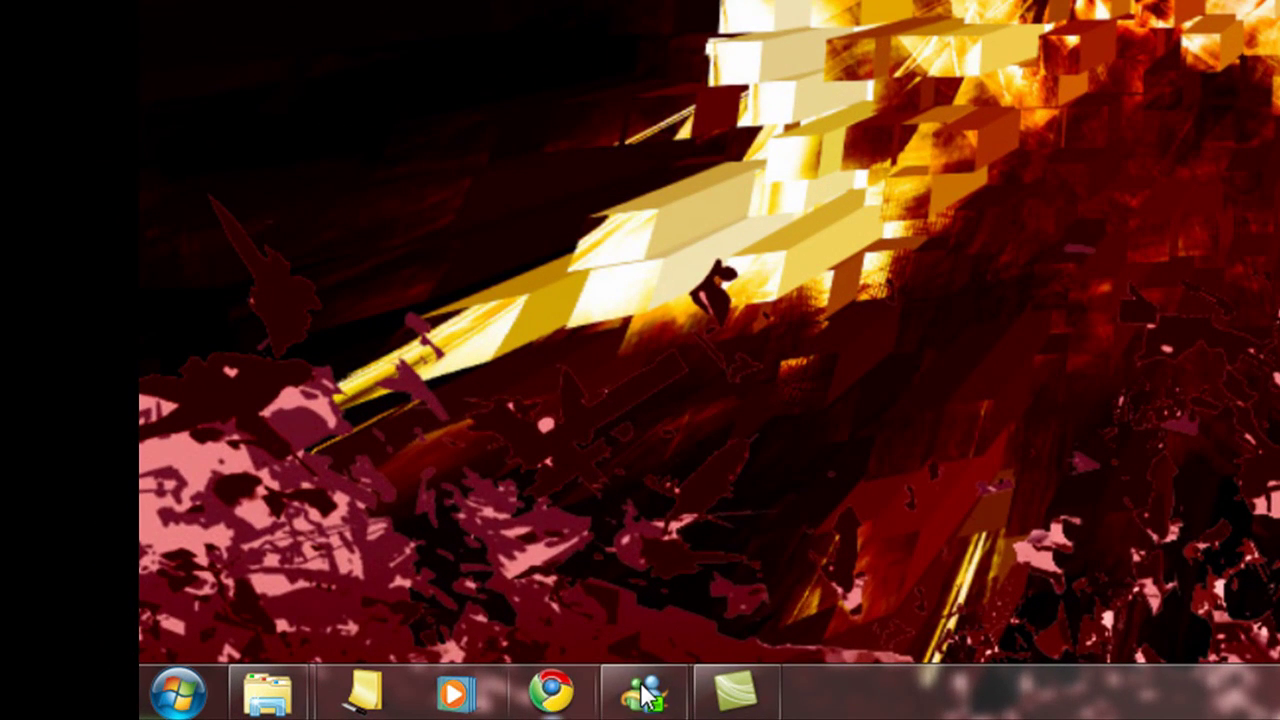
pyautogui.moveTo(752, 695)
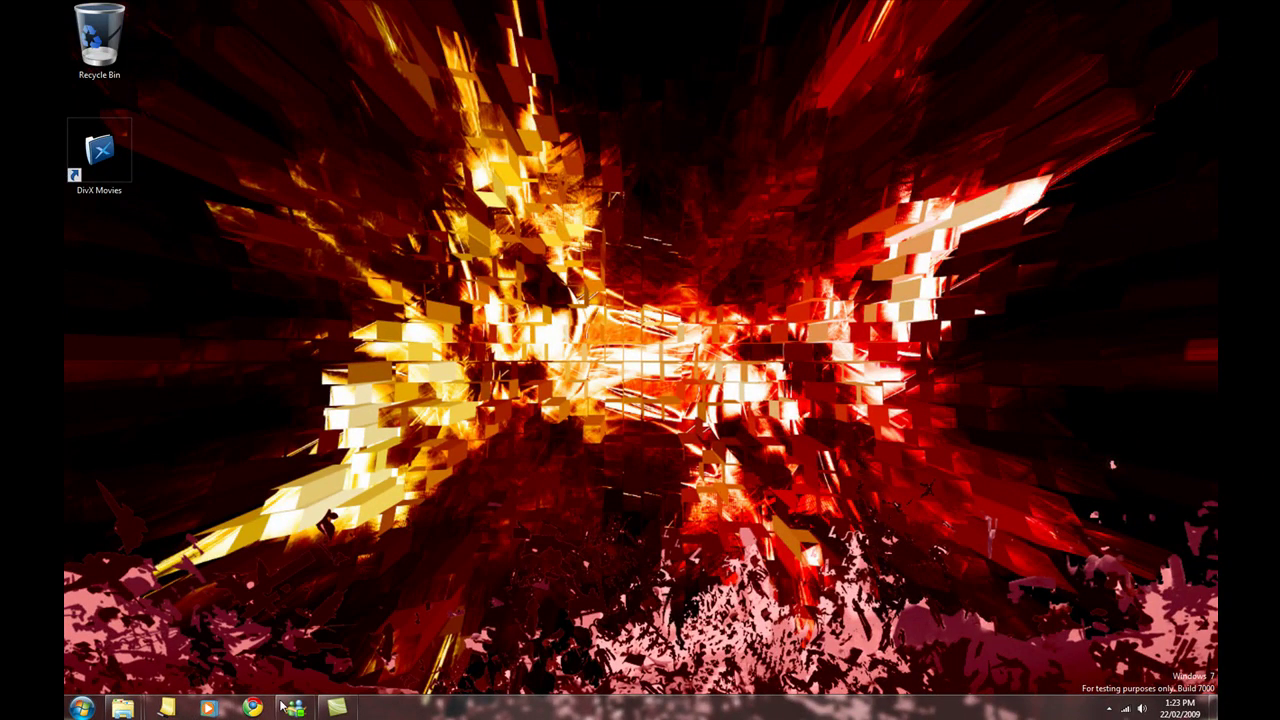
# Open the Computer window, snap it to the right and left halves of the desktop in turn, and return it to mid-screen.
pyautogui.click(82, 708)
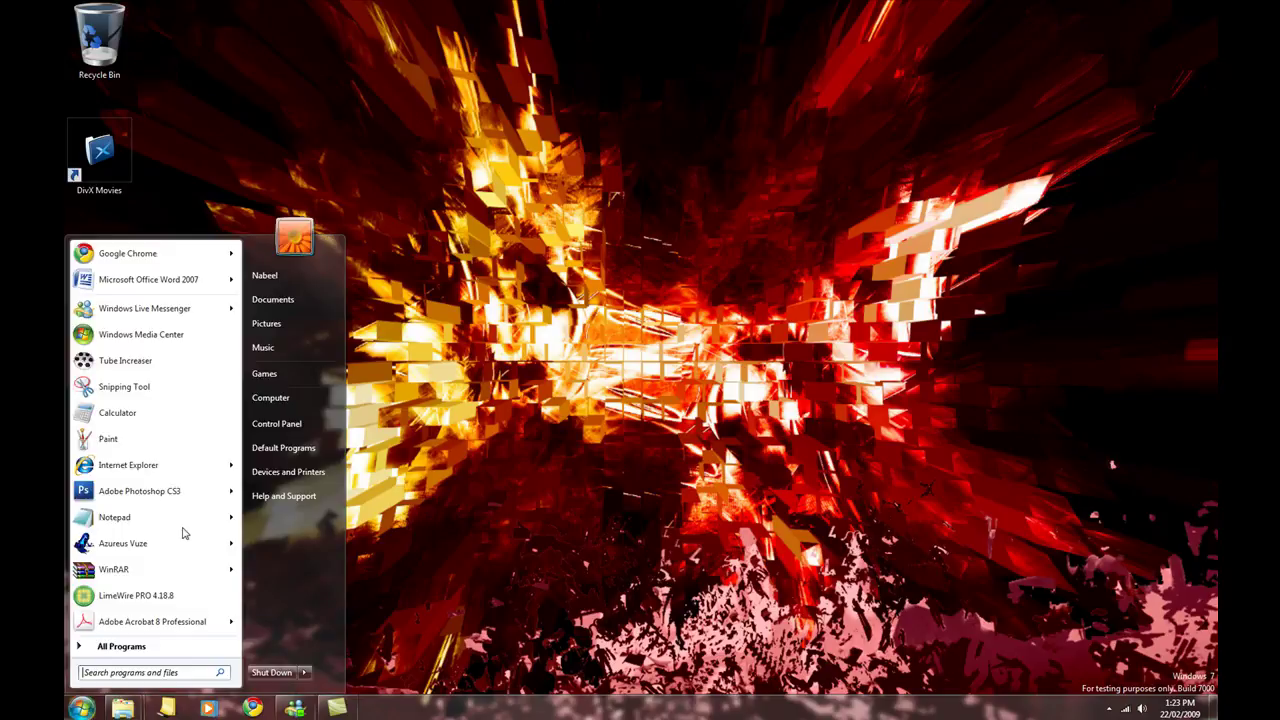
pyautogui.click(282, 397)
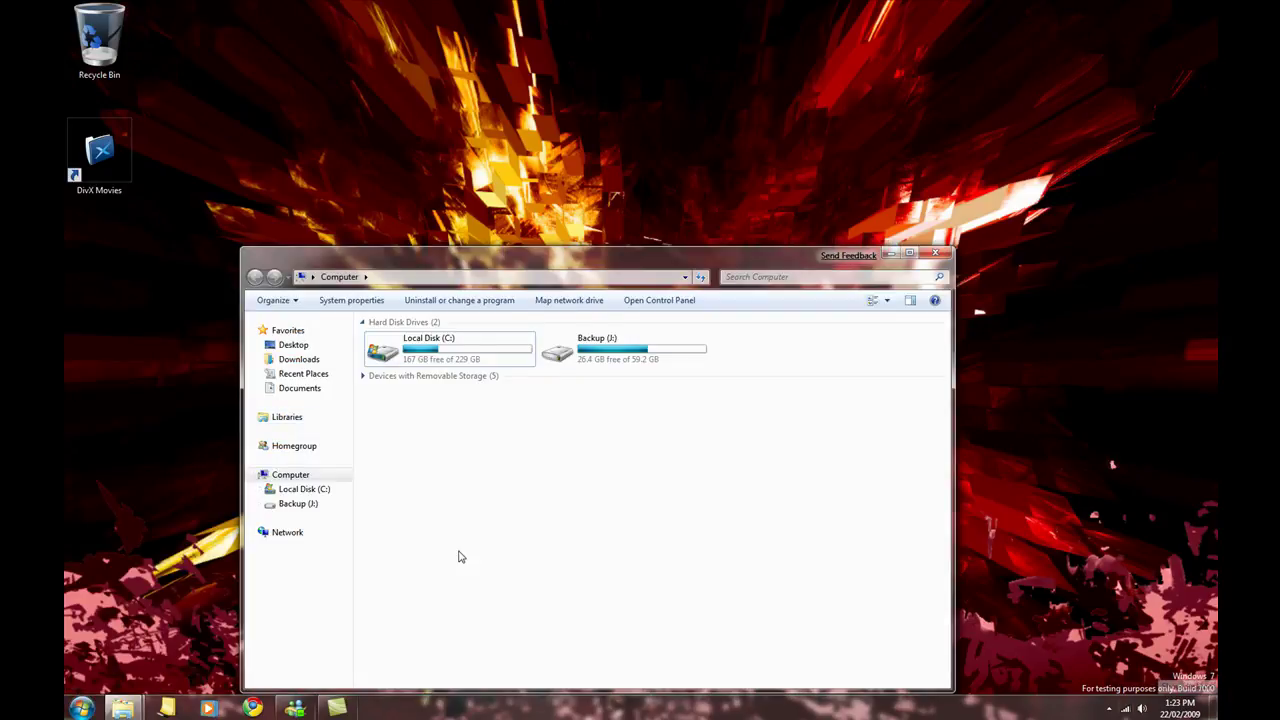
pyautogui.moveTo(431, 258); pyautogui.dragTo(1202, 298)
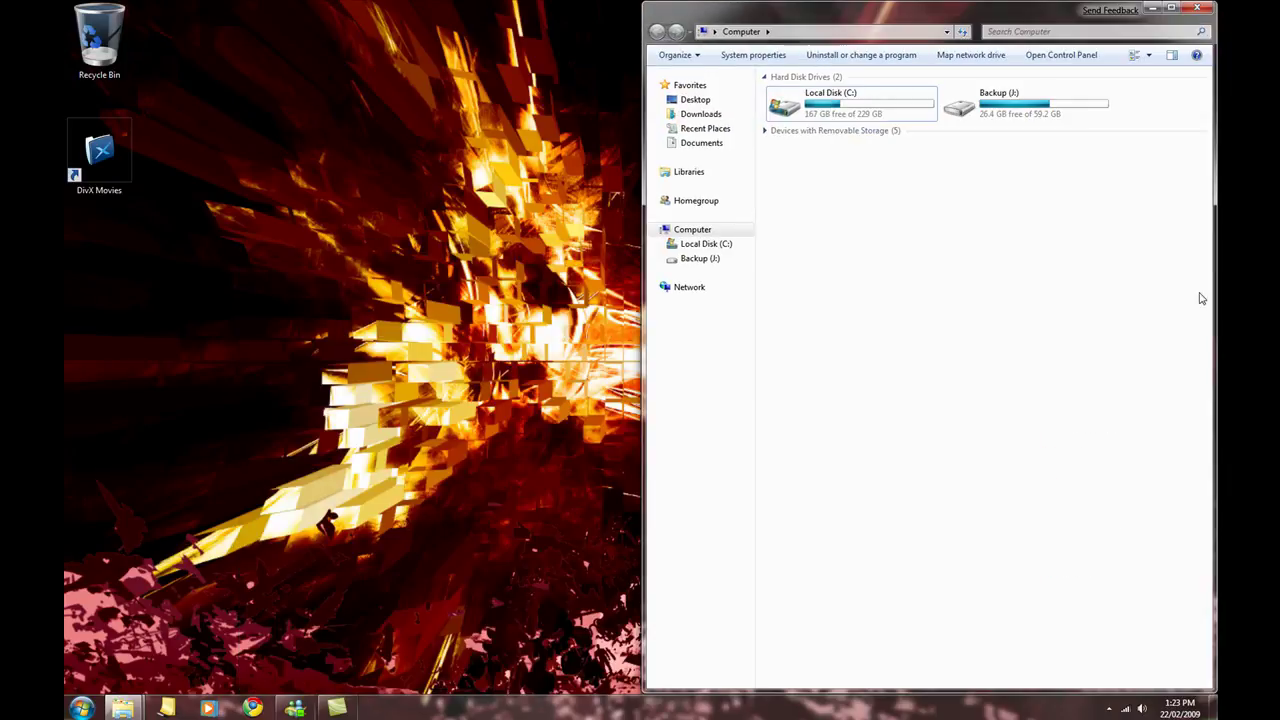
pyautogui.moveTo(725, 35); pyautogui.dragTo(65, 230)
pyautogui.moveTo(245, 14); pyautogui.dragTo(507, 168)
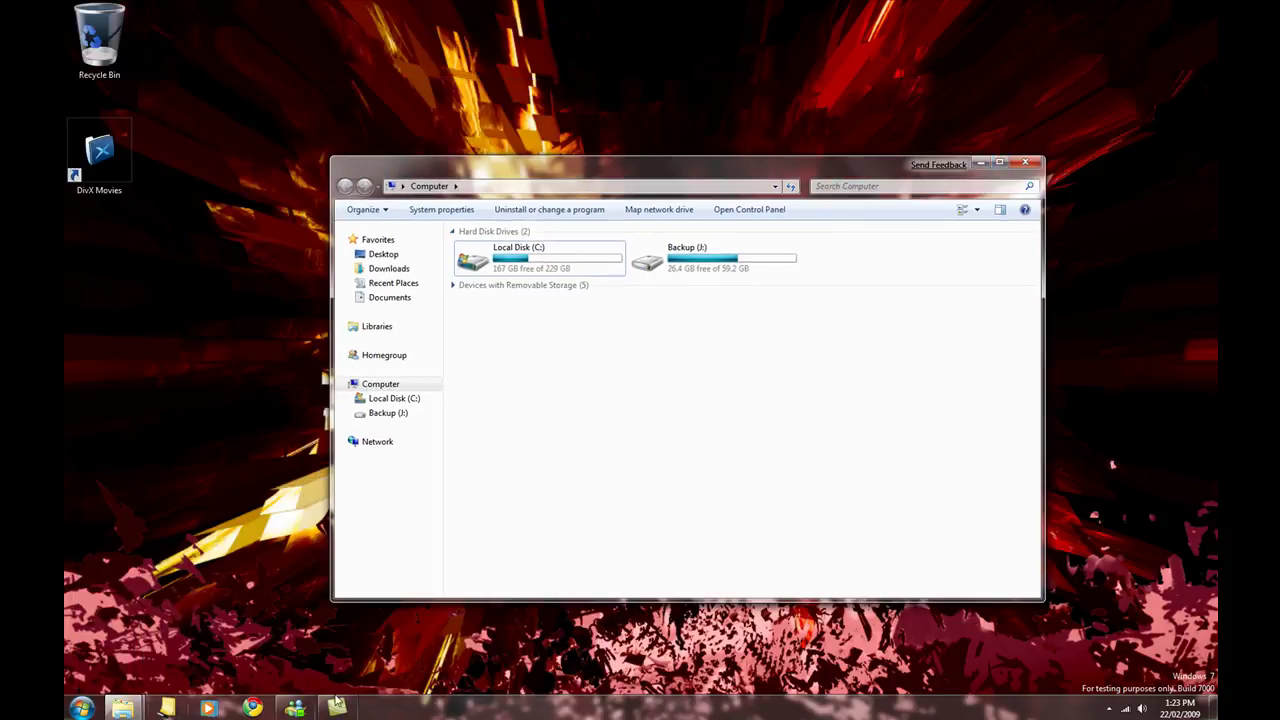
# Restore the Documents window and tile it in the left half of the desktop beside the Computer window in the right half.
pyautogui.moveTo(128, 711)
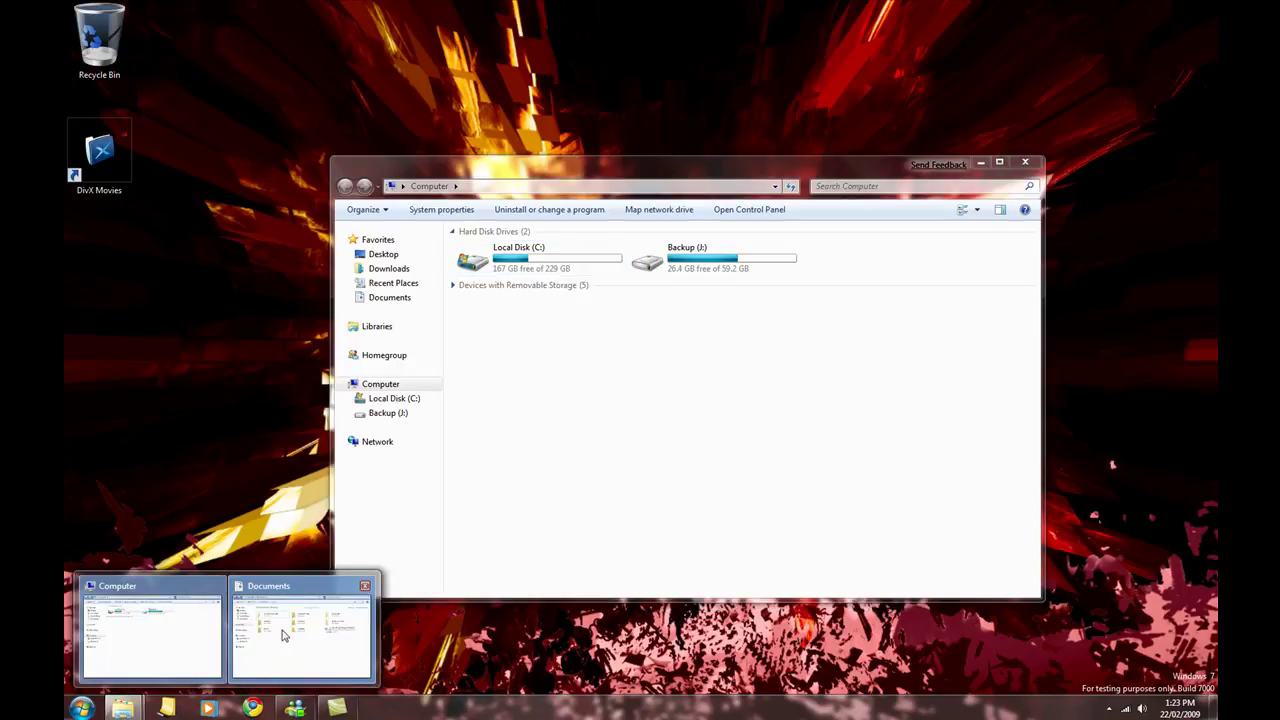
pyautogui.click(288, 632)
pyautogui.moveTo(510, 187); pyautogui.dragTo(65, 190)
pyautogui.moveTo(776, 173); pyautogui.dragTo(1216, 214)
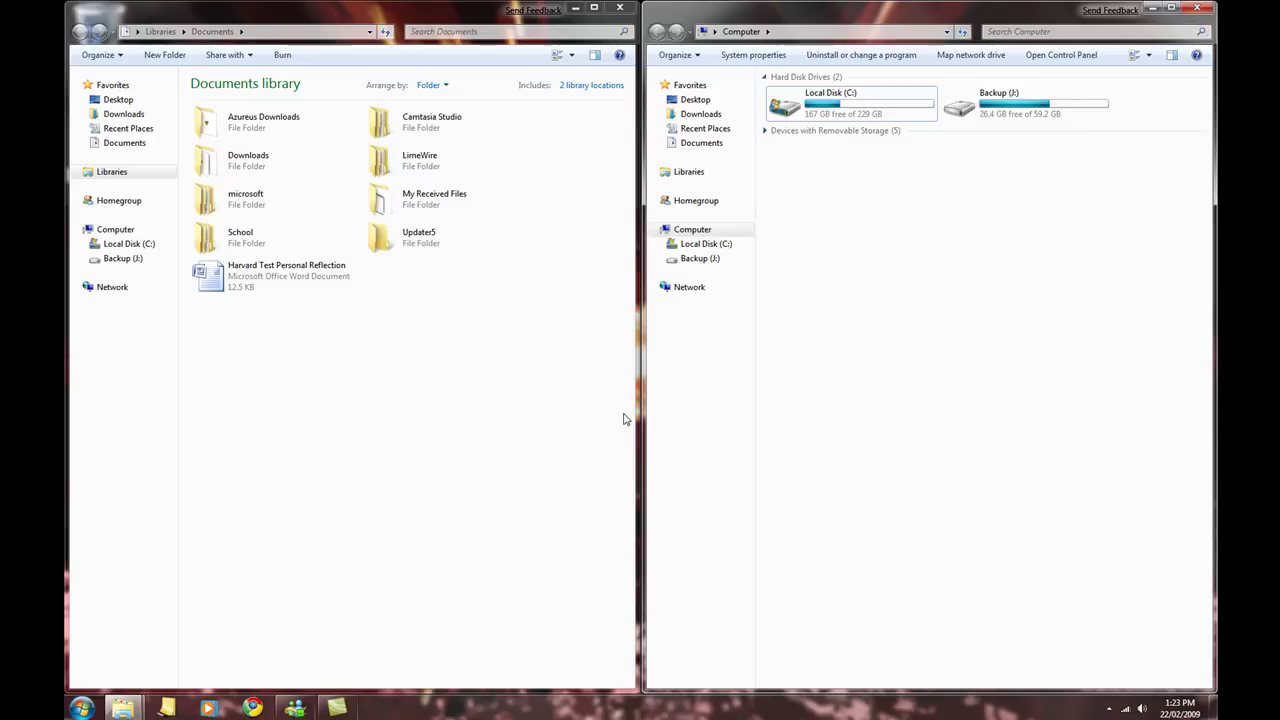
# Close the Documents window and browse to the Program Files folder on Local Disk (C:) in the unsnapped Computer window.
pyautogui.click(621, 8)
pyautogui.moveTo(780, 12); pyautogui.dragTo(455, 62)
pyautogui.doubleClick(445, 147)
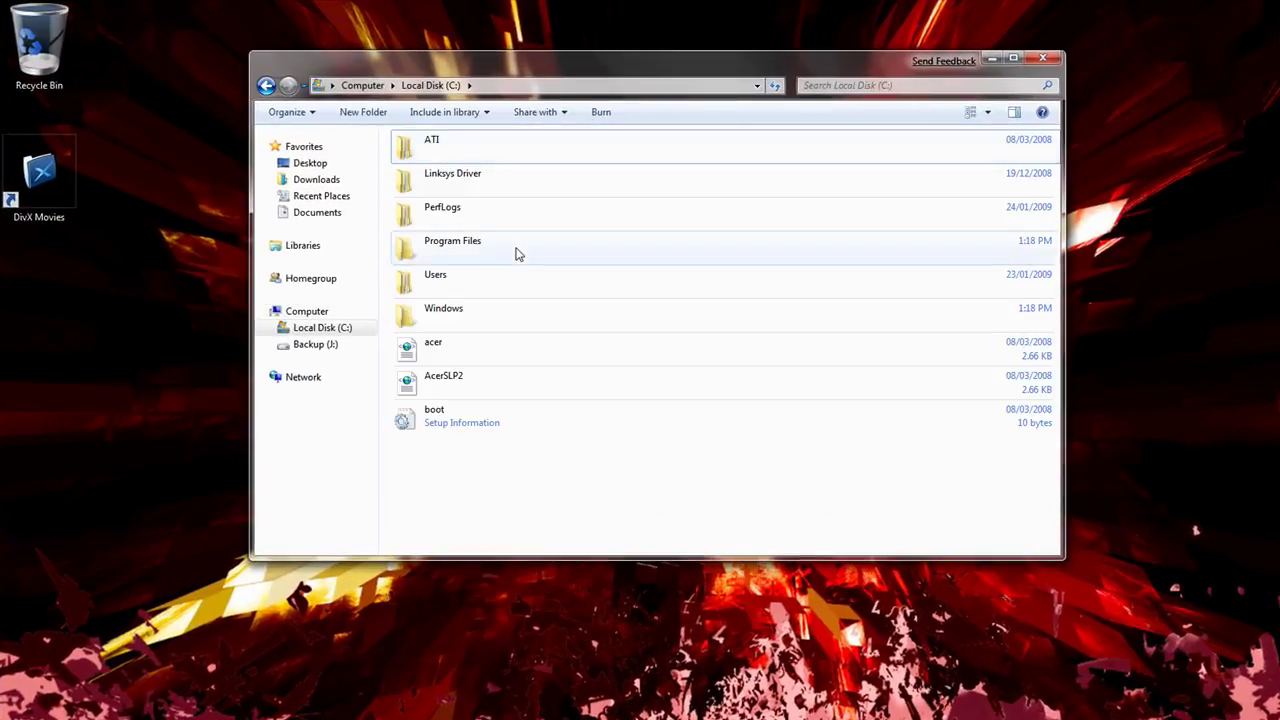
pyautogui.doubleClick(518, 252)
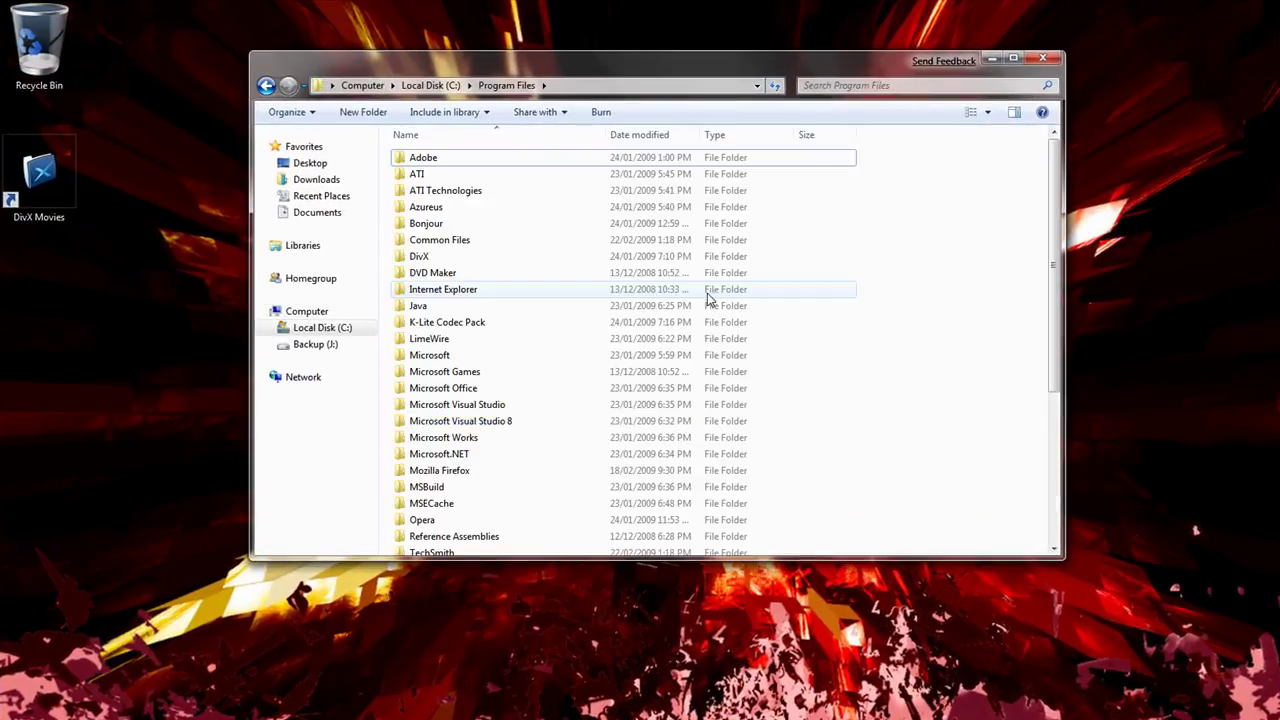
pyautogui.scroll(-4, 972, 177)
pyautogui.scroll(-1, 975, 178)
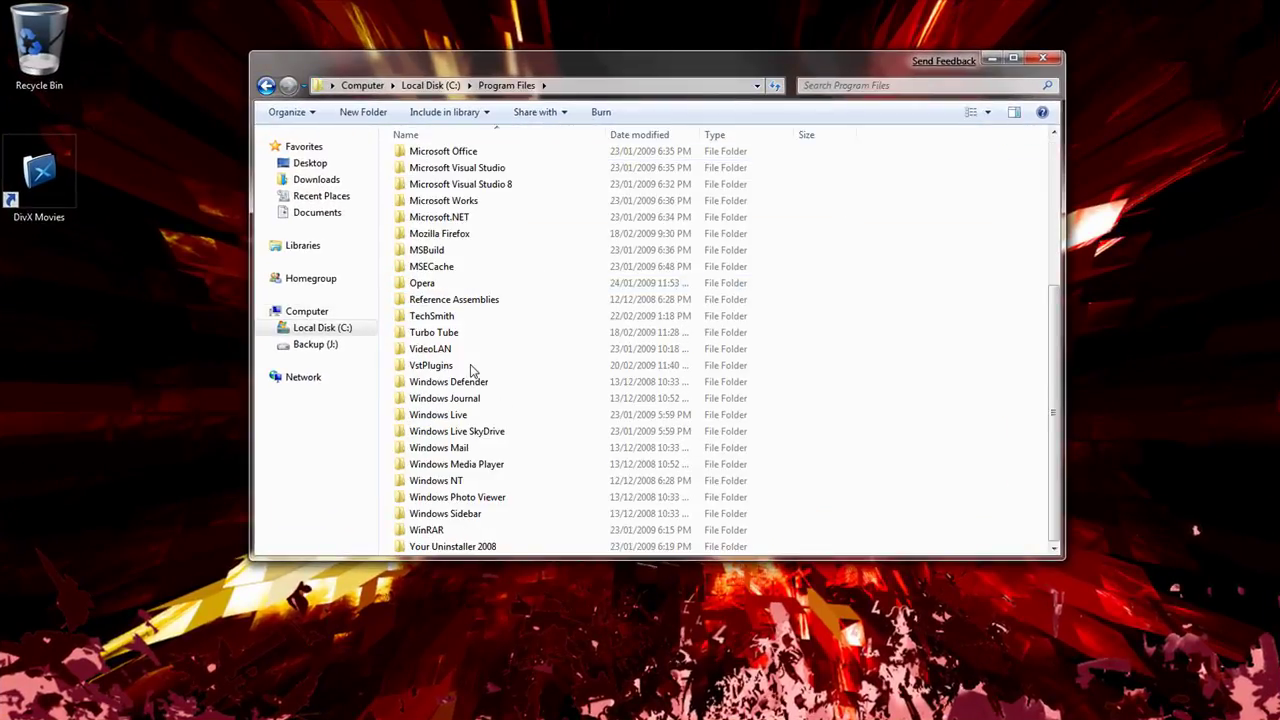
# View the Libraries and Network locations in Explorer and close the window.
pyautogui.click(296, 250)
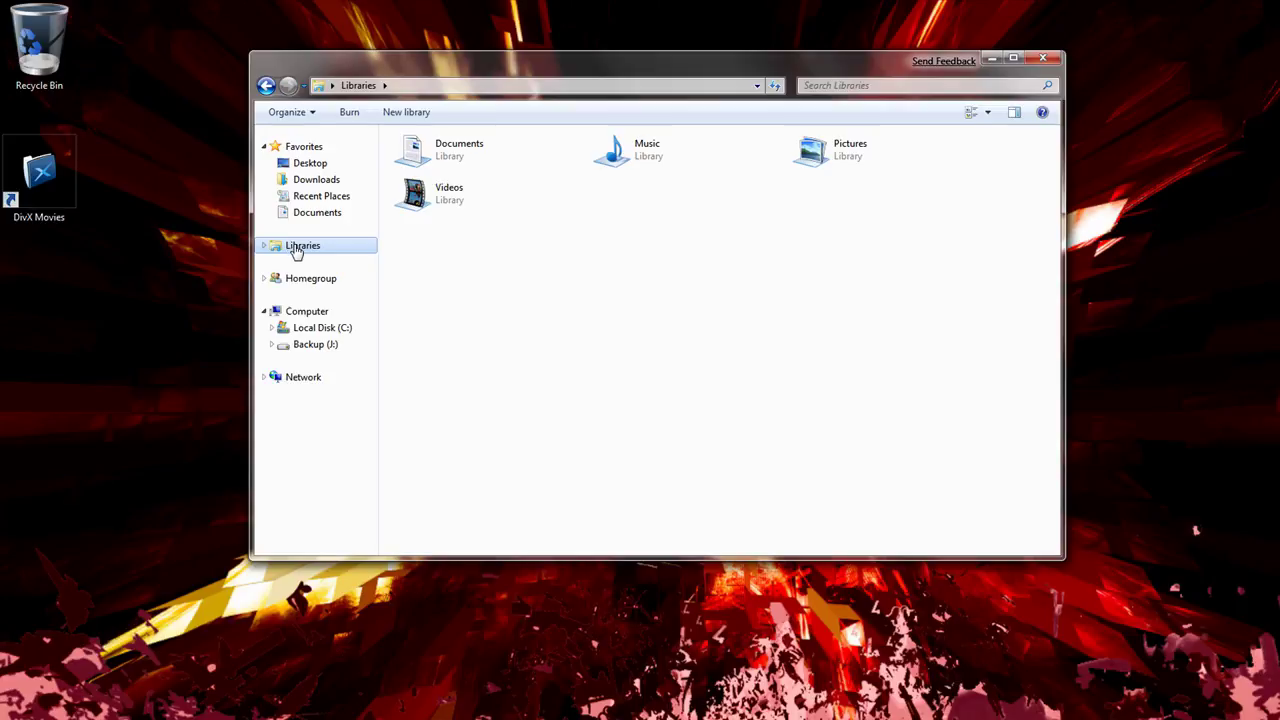
pyautogui.click(300, 377)
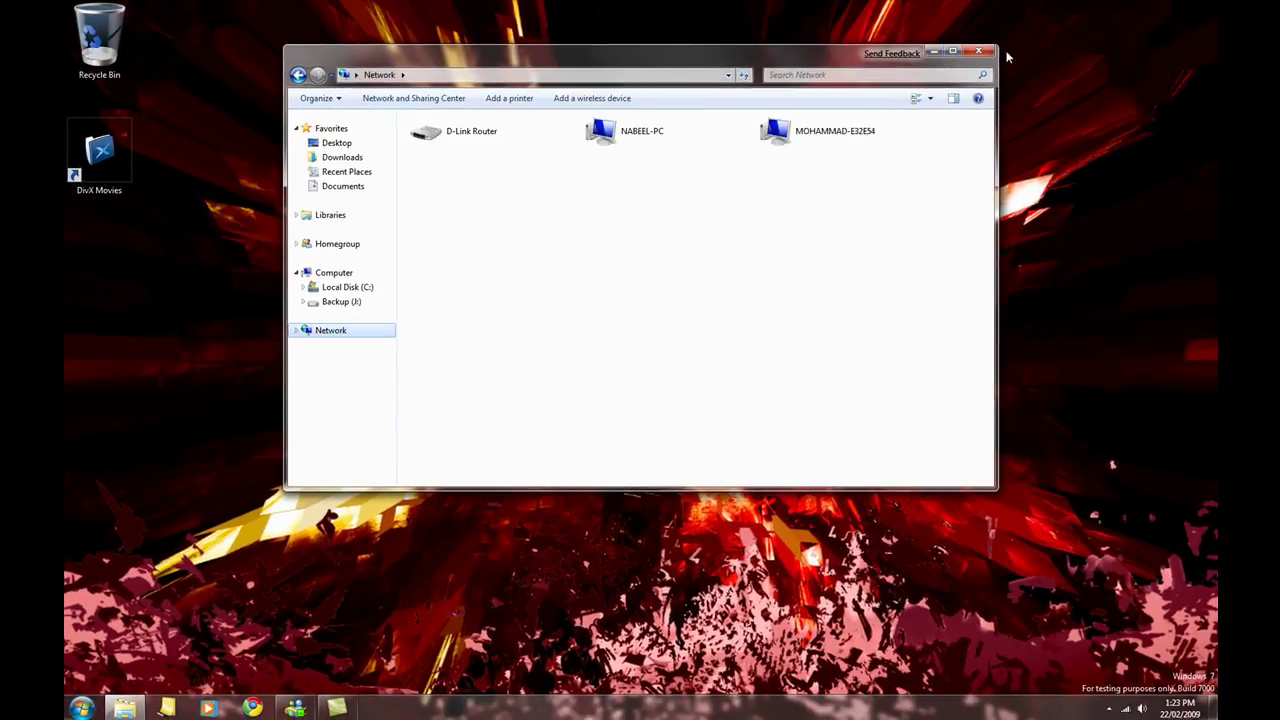
pyautogui.click(988, 52)
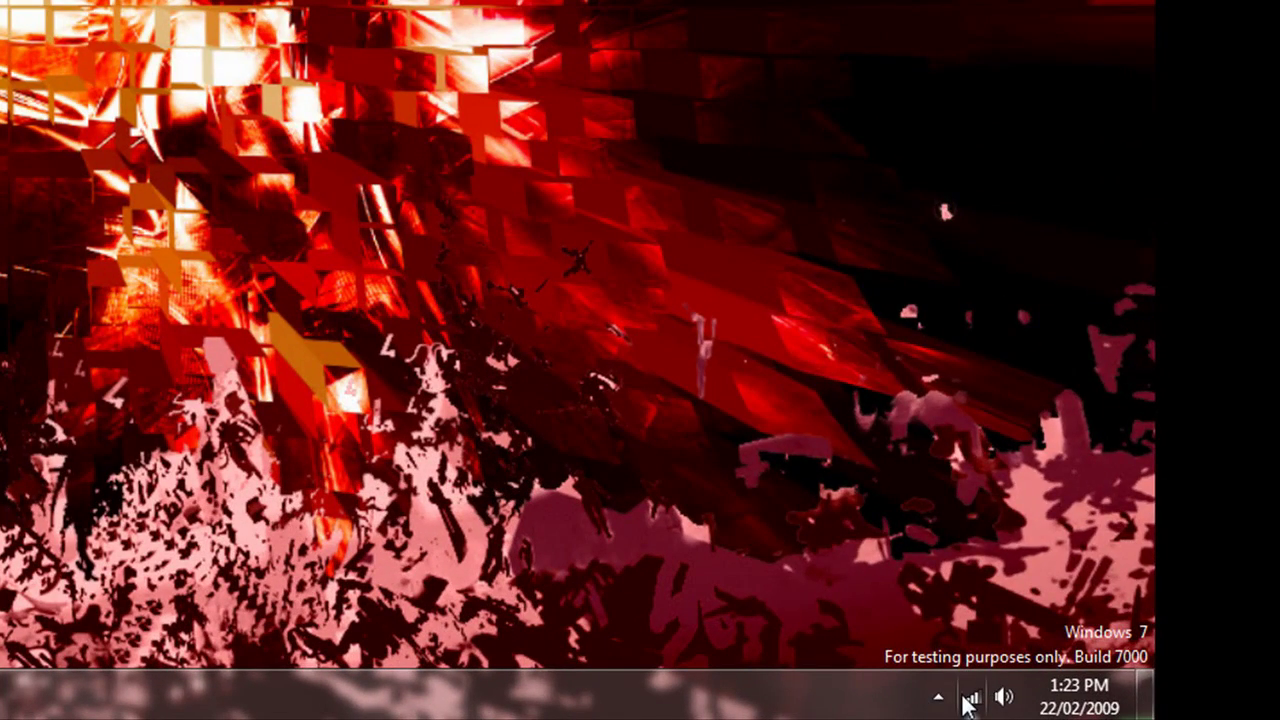
# View the Network and Sharing Center, close it, and check the list of available wireless networks.
pyautogui.click(970, 700)
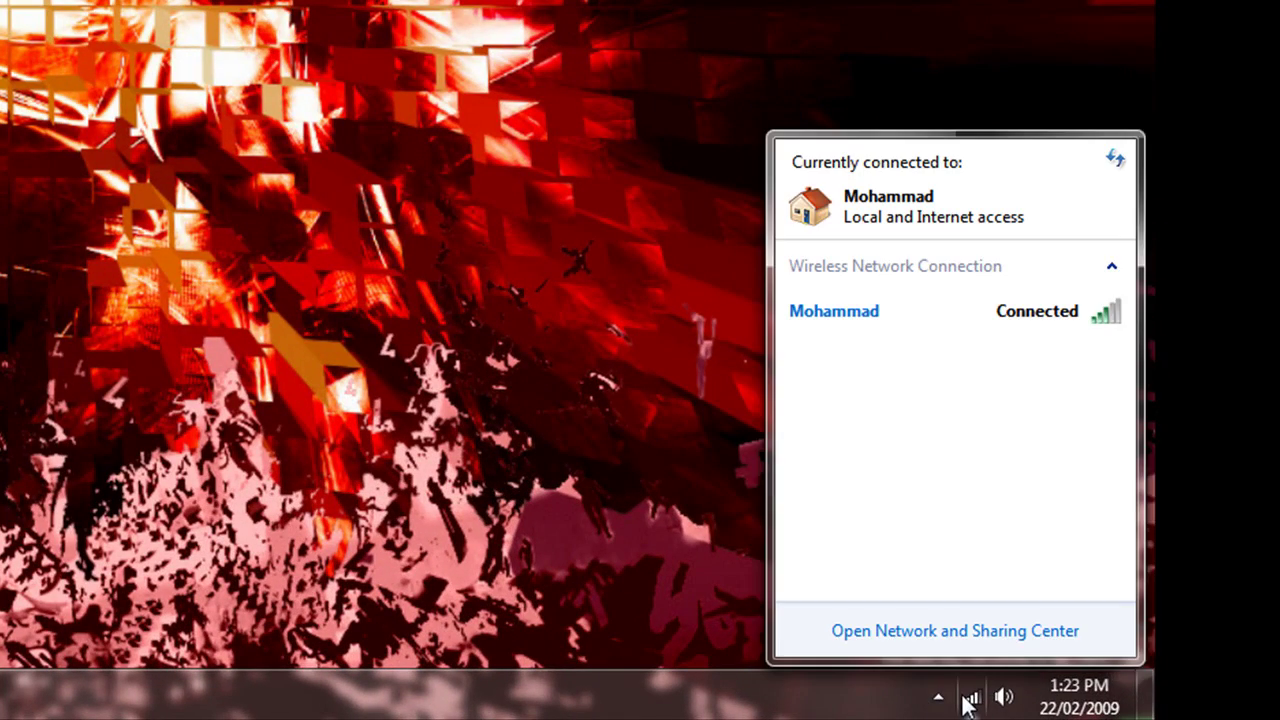
pyautogui.click(954, 632)
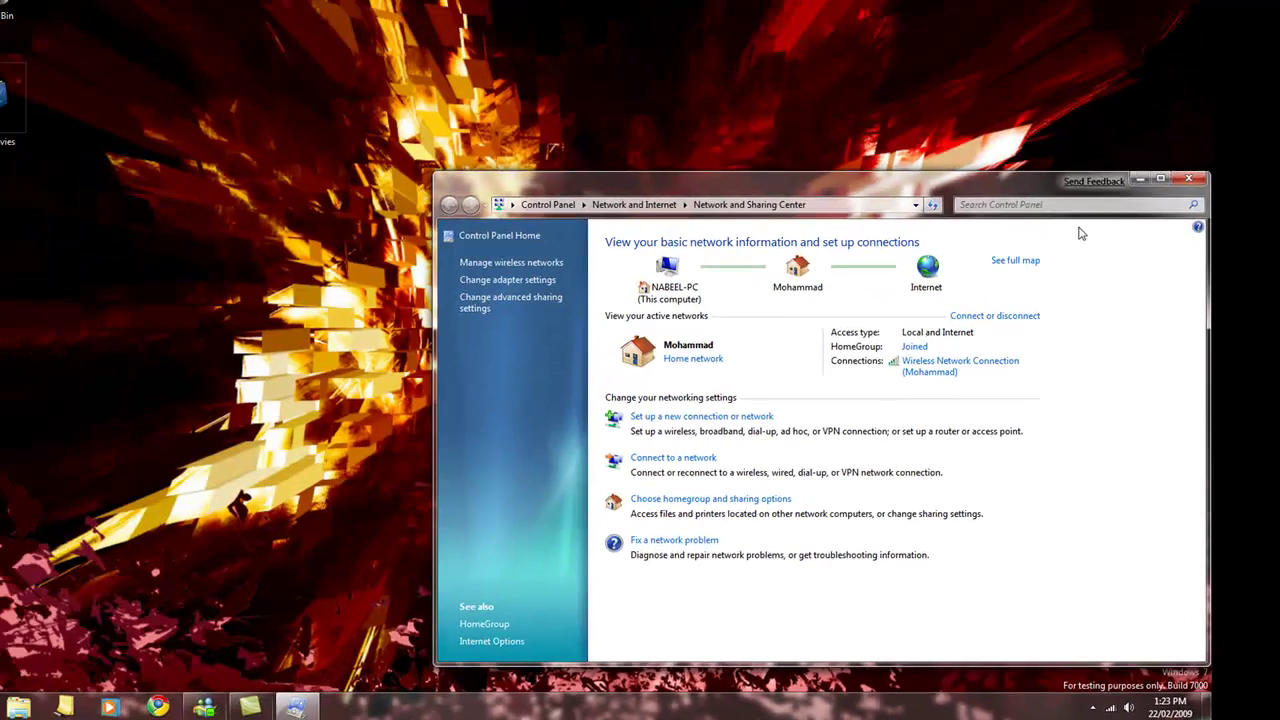
pyautogui.click(1190, 180)
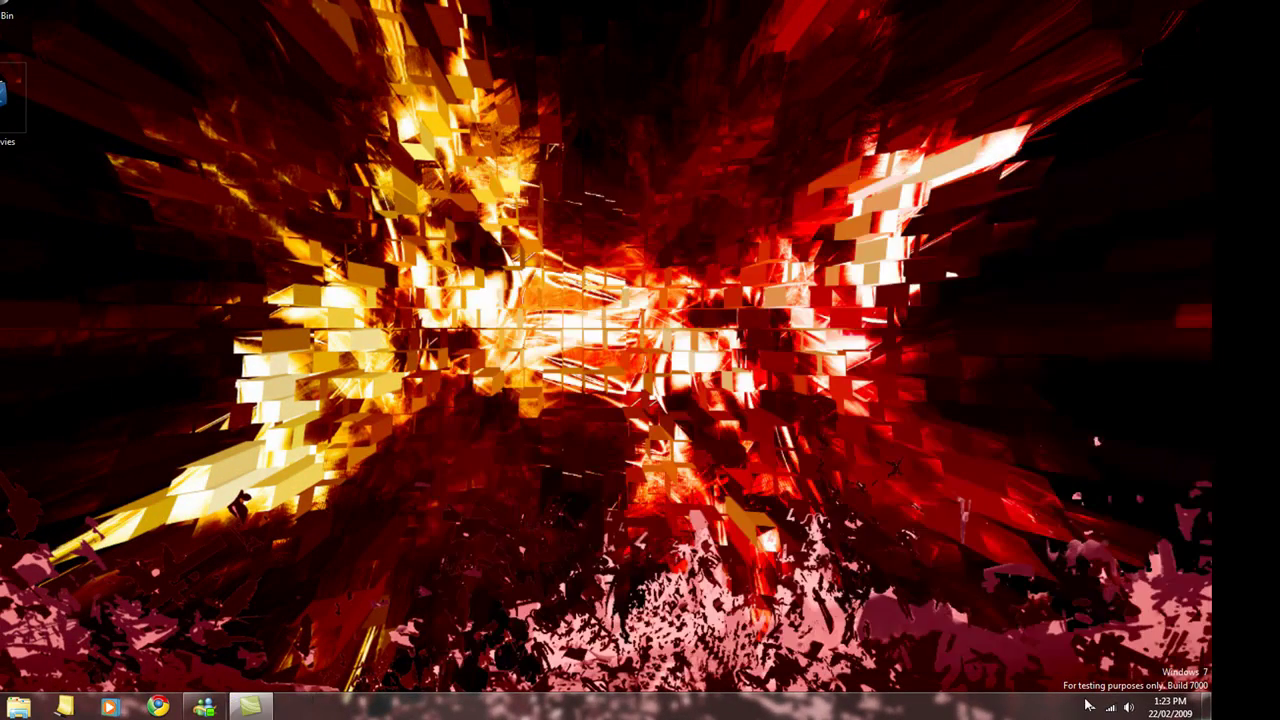
pyautogui.click(1111, 708)
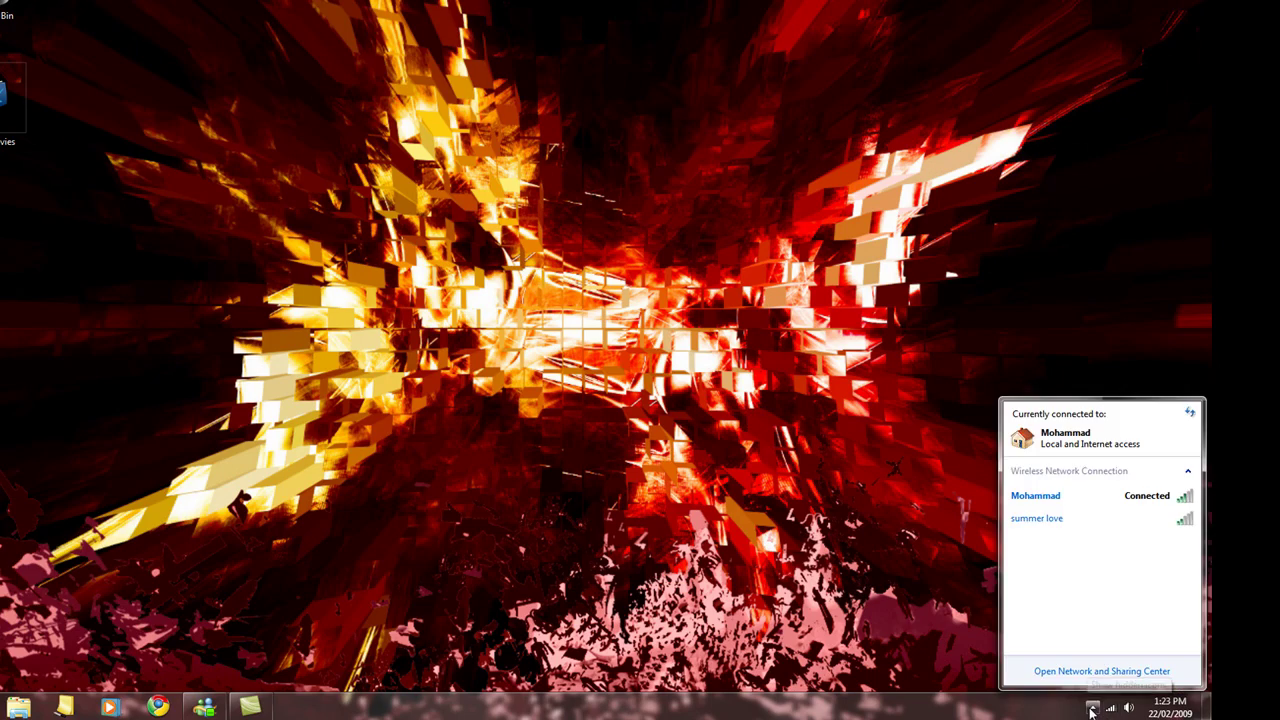
# Open the Action Center from the hidden notification icons to review its messages, and close it.
pyautogui.click(1092, 710)
pyautogui.click(1102, 626)
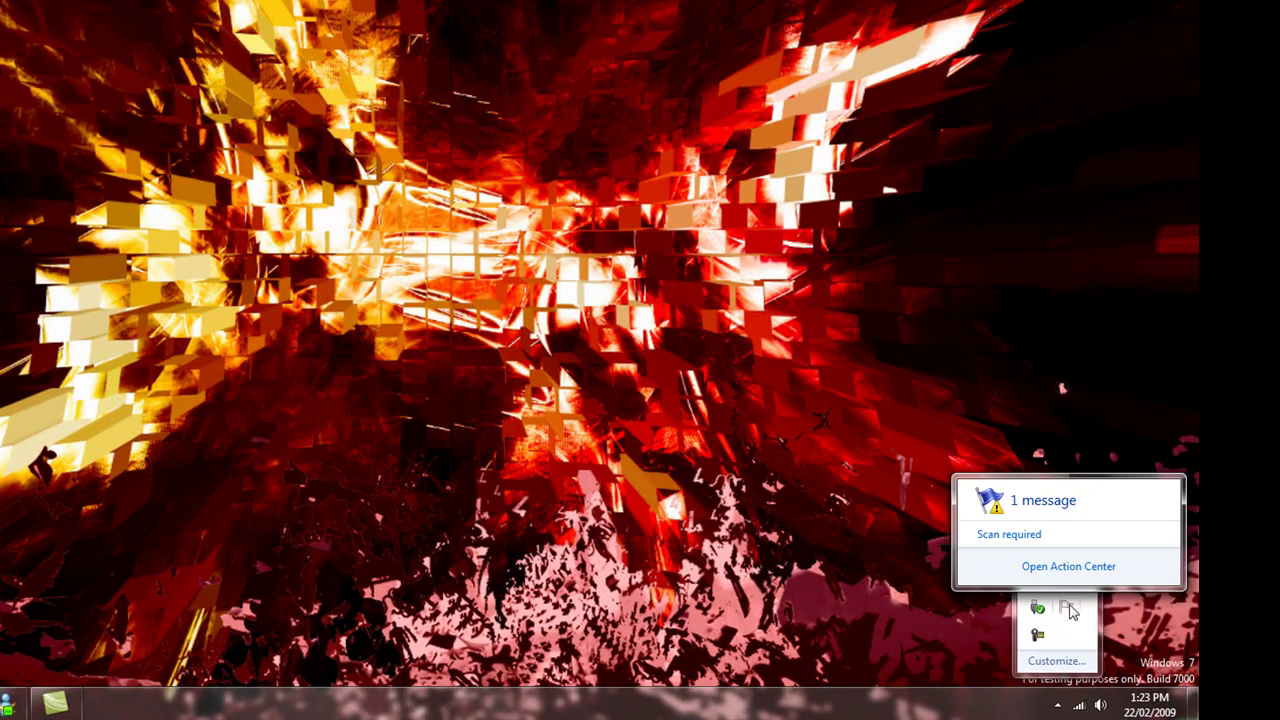
pyautogui.click(1070, 566)
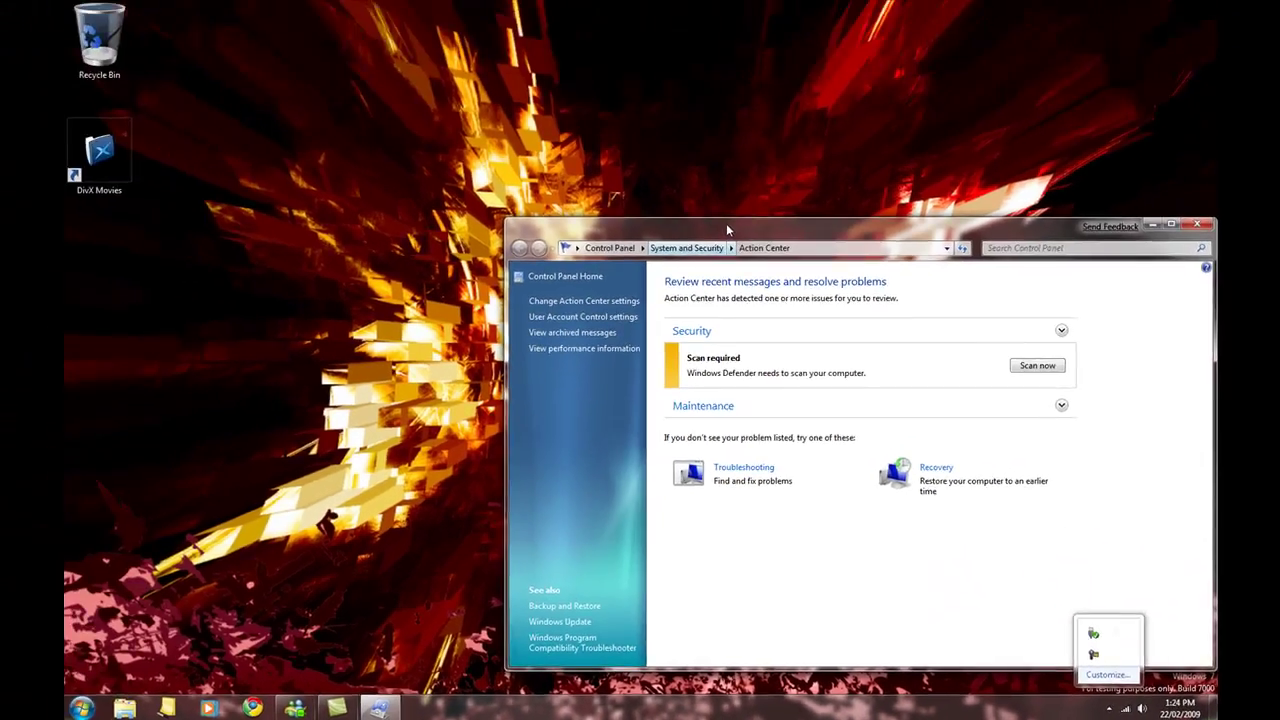
pyautogui.moveTo(833, 233); pyautogui.dragTo(568, 222)
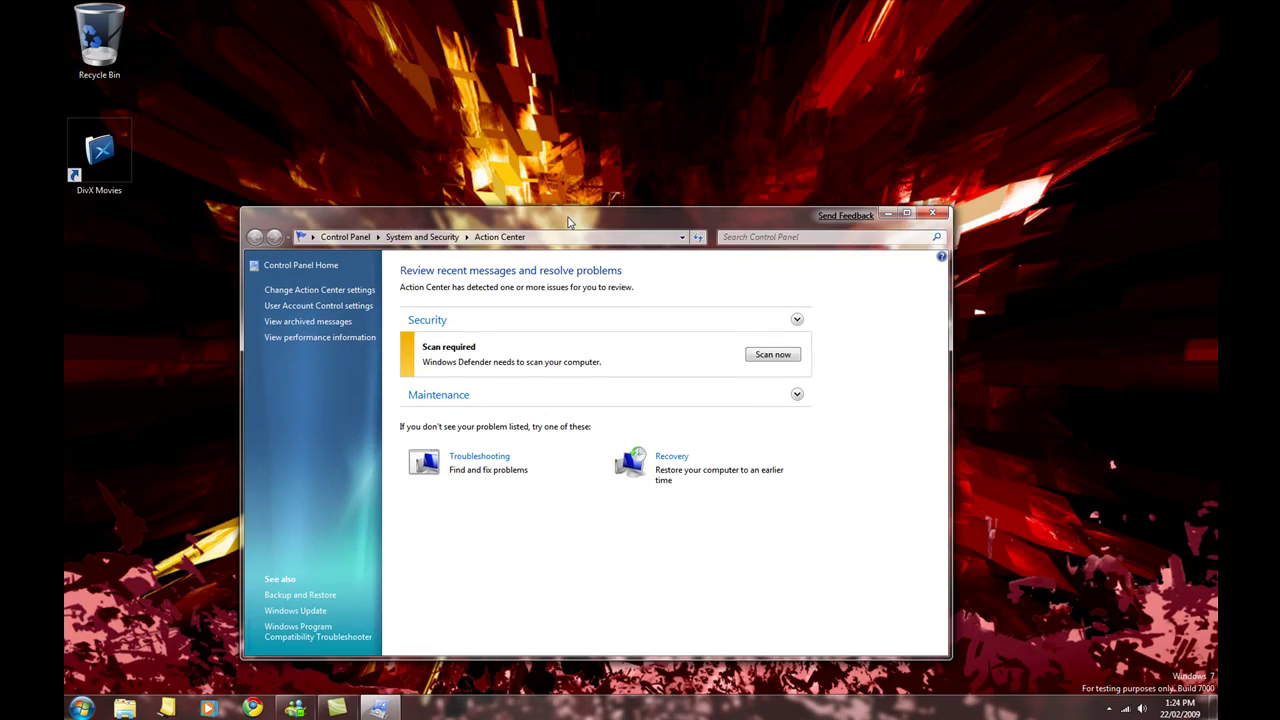
pyautogui.click(933, 216)
# Inspect the Volume Mixer and the date and time display, dismissing each one.
pyautogui.click(1141, 708)
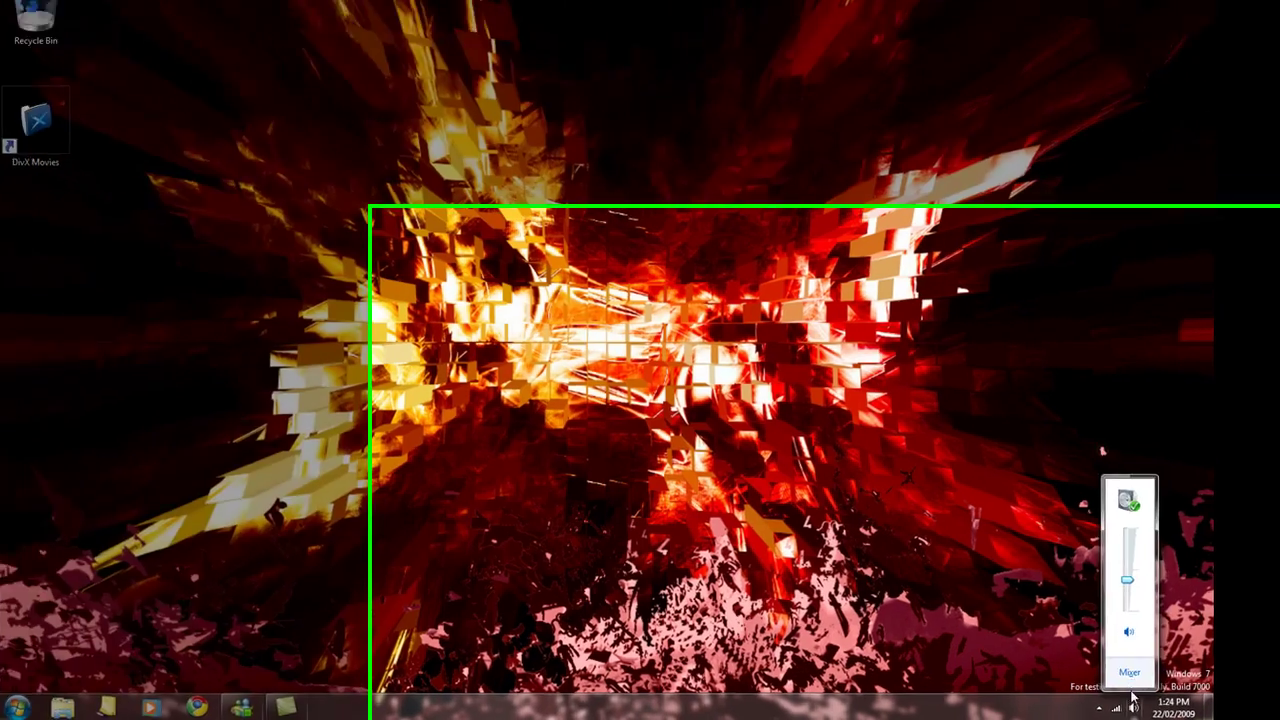
pyautogui.click(1135, 672)
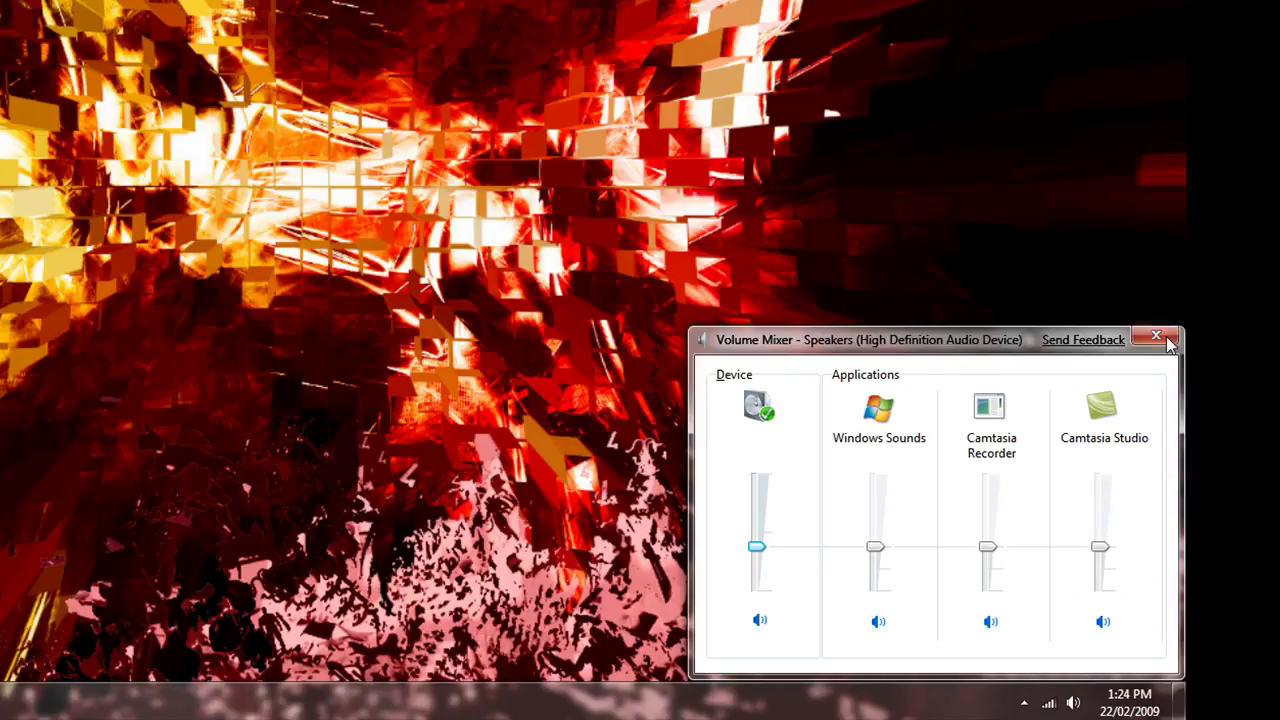
pyautogui.click(1168, 341)
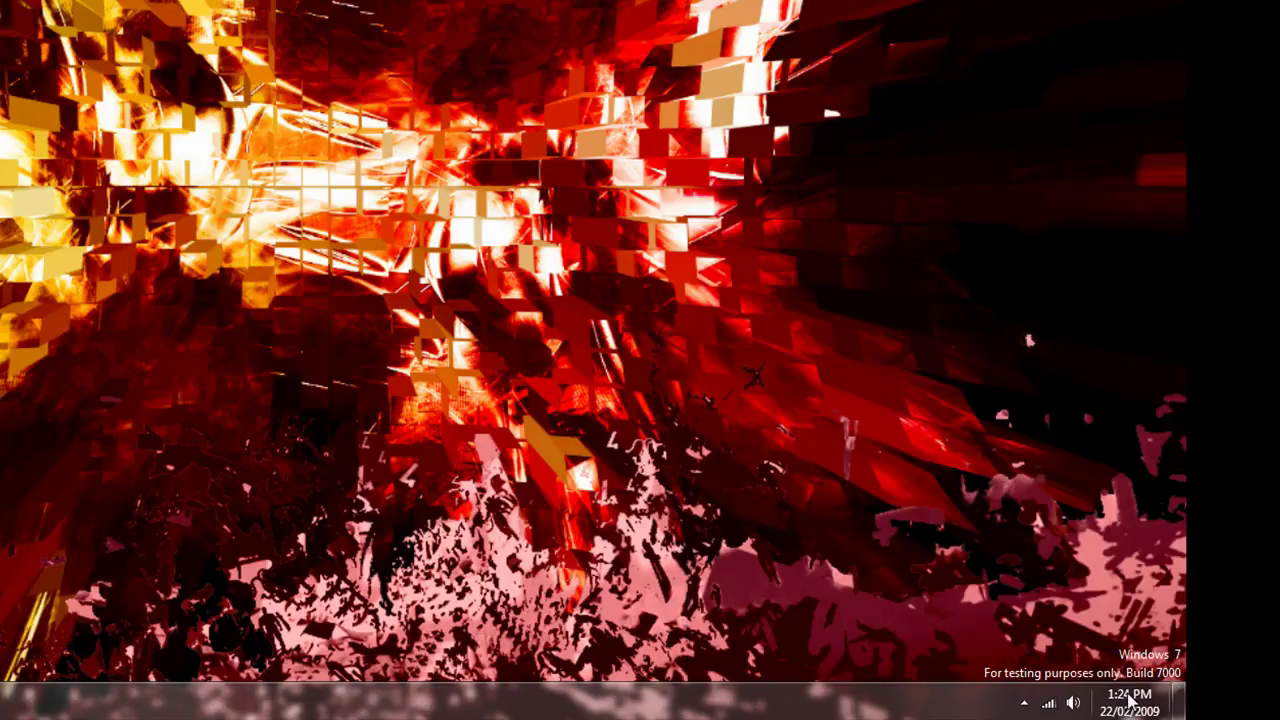
pyautogui.click(1130, 700)
pyautogui.click(997, 651)
# Look through the full list of installed programs and the recent documents of Microsoft Office Word 2007.
pyautogui.click(83, 708)
pyautogui.click(108, 645)
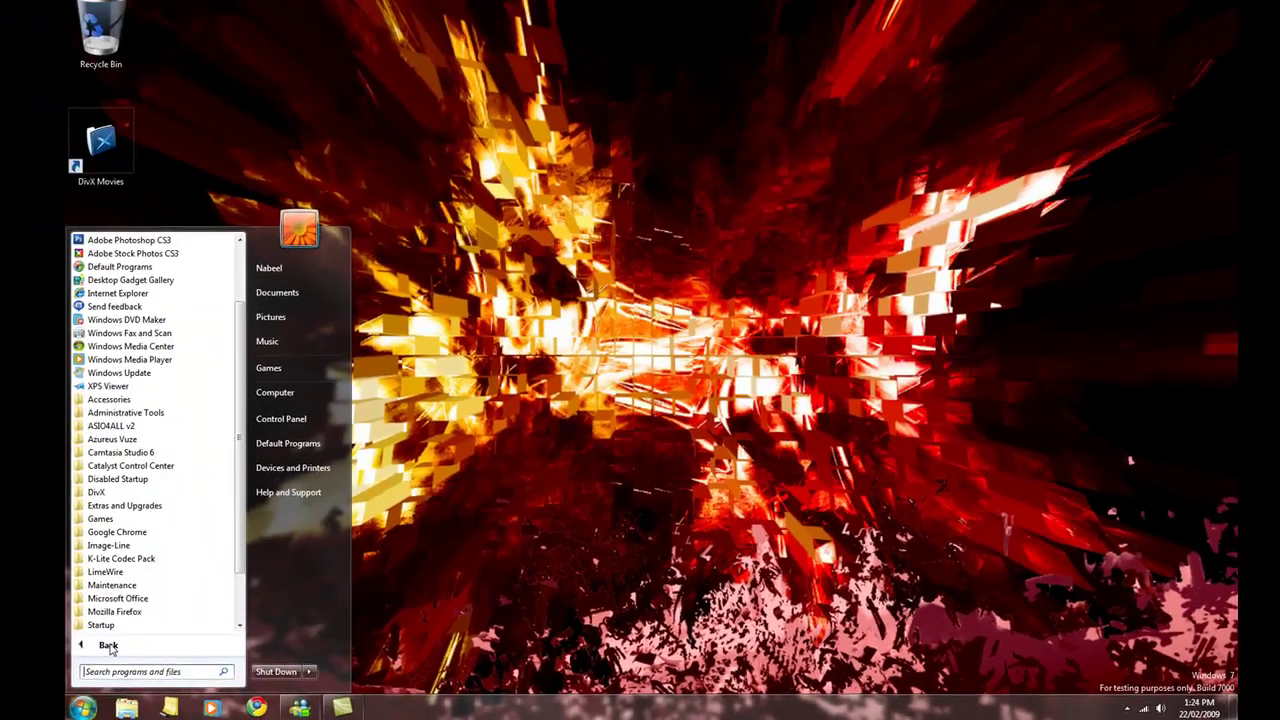
pyautogui.click(108, 645)
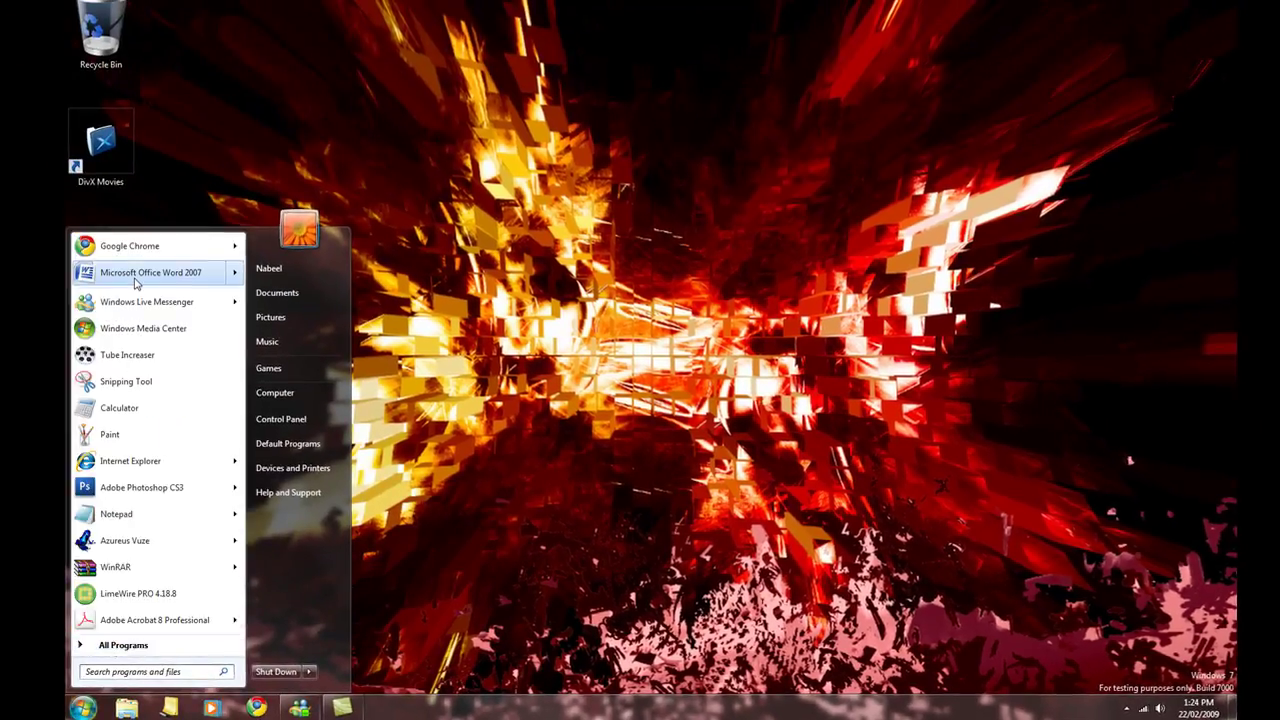
pyautogui.moveTo(135, 281)
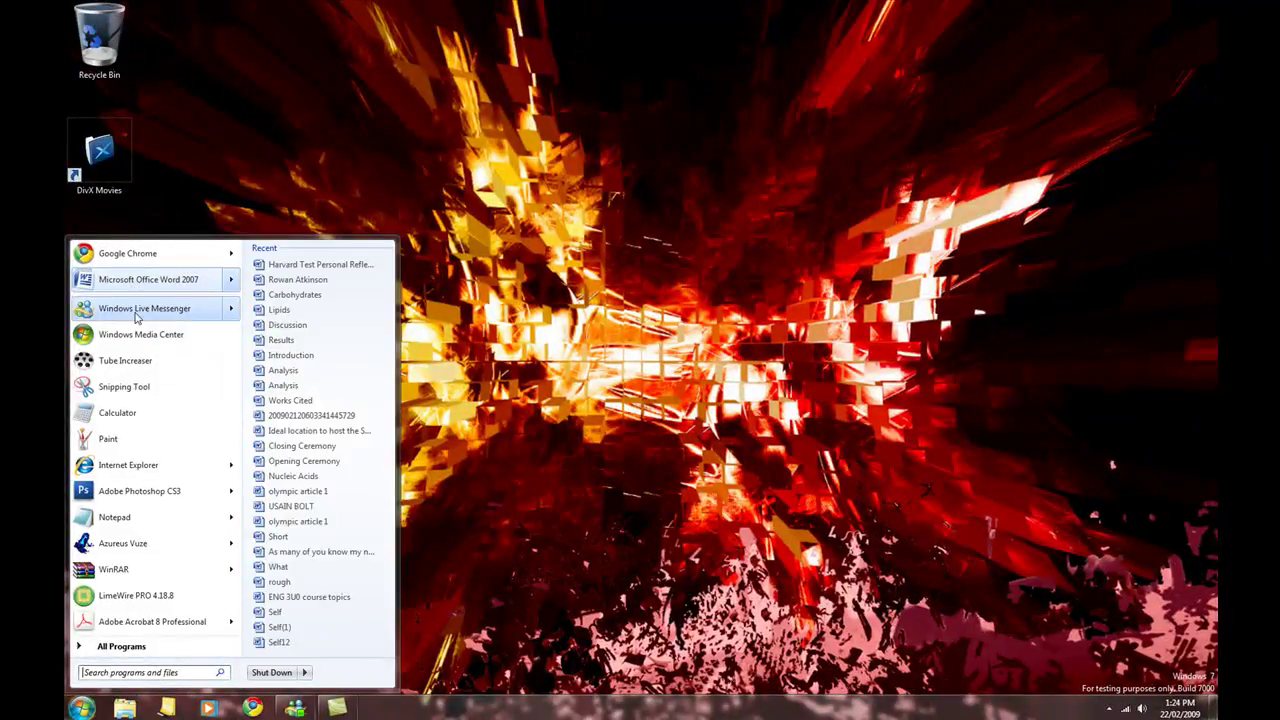
# View the quick task options for the running Windows Live Messenger and dismiss them.
pyautogui.click(298, 710)
pyautogui.rightClick(296, 709)
pyautogui.click(456, 657)
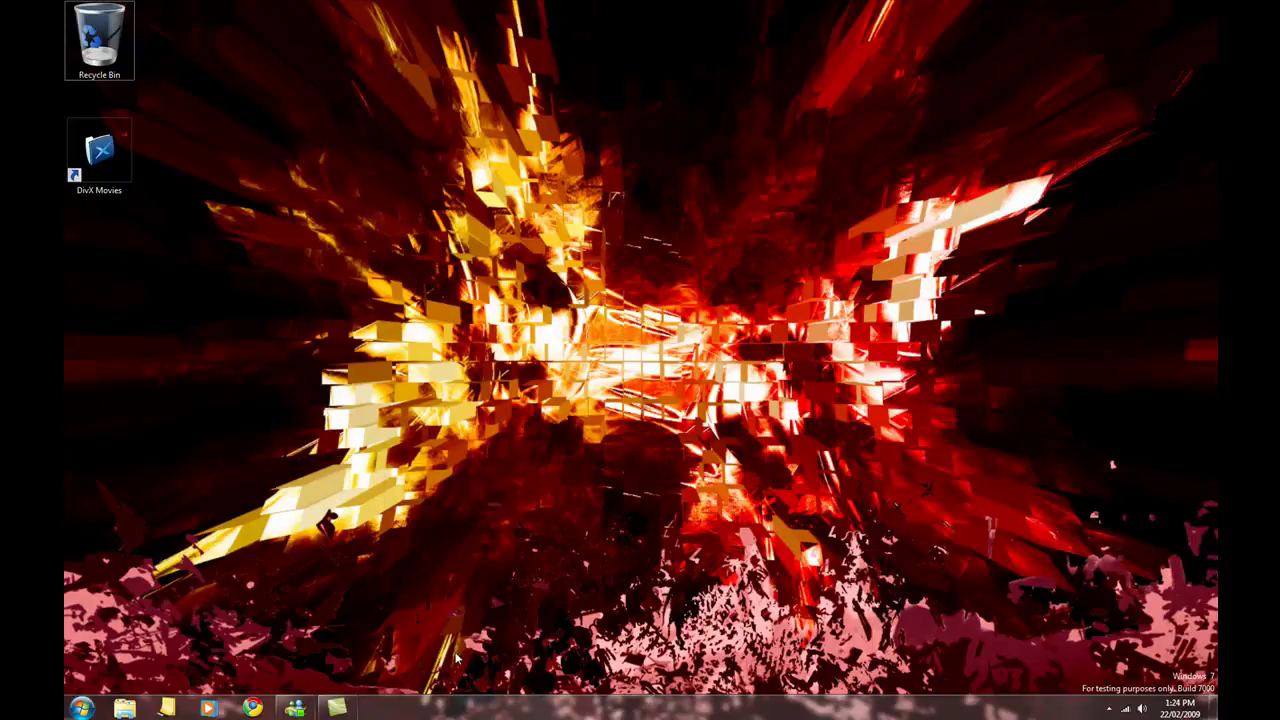
# Open Sticky Notes, remove the blank green note, and bring up the Start menu.
pyautogui.click(167, 708)
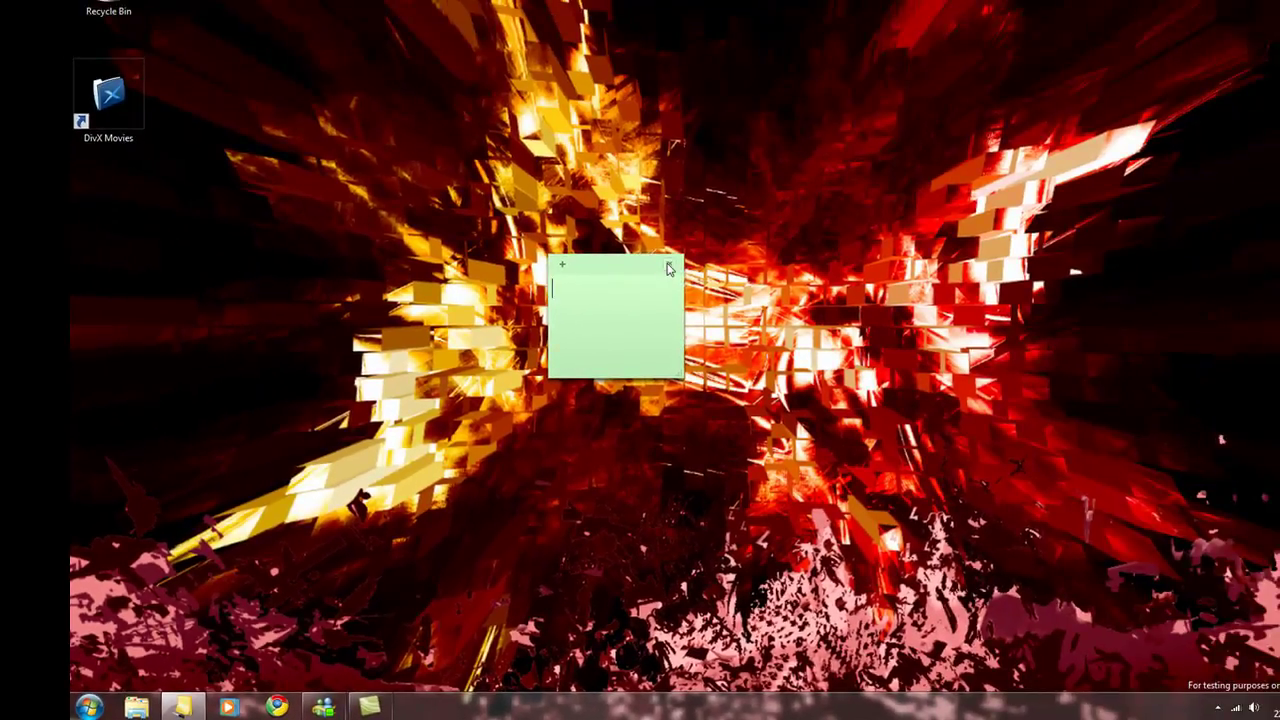
pyautogui.click(291, 134)
pyautogui.click(755, 325)
pyautogui.press('super')
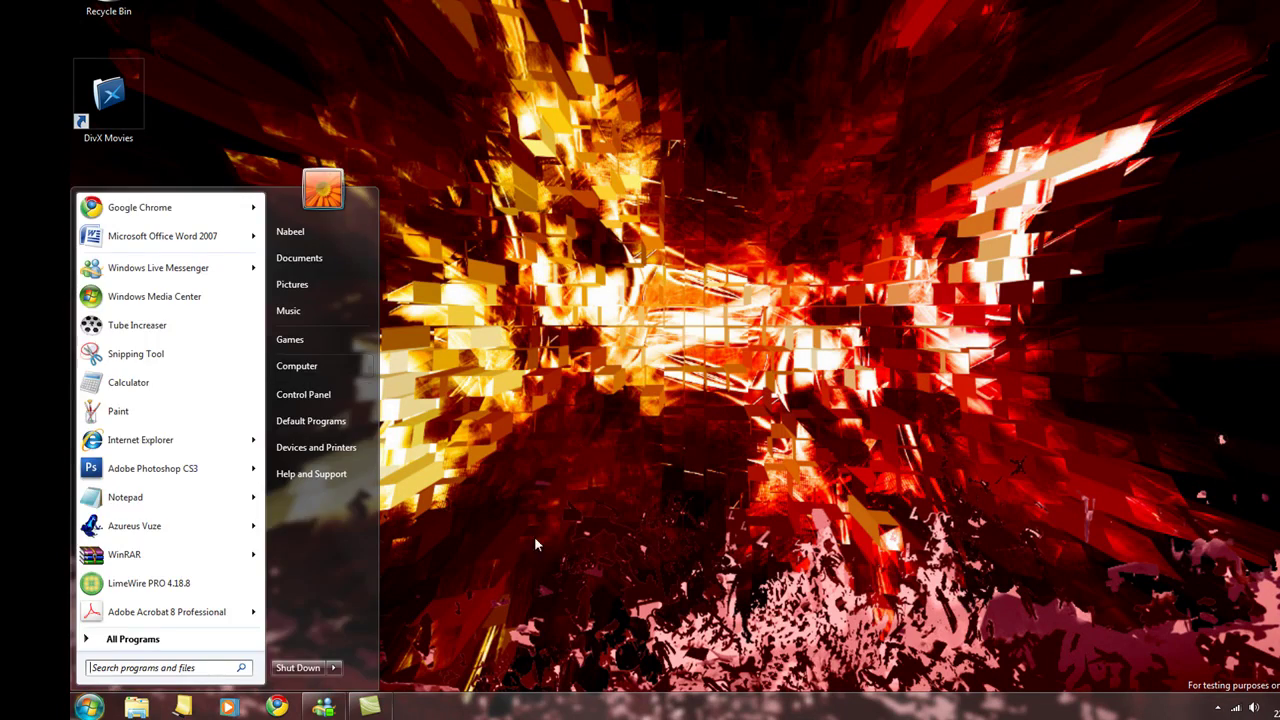
# Advance the desktop background to the next picture twice.
pyautogui.rightClick(518, 341)
pyautogui.click(643, 476)
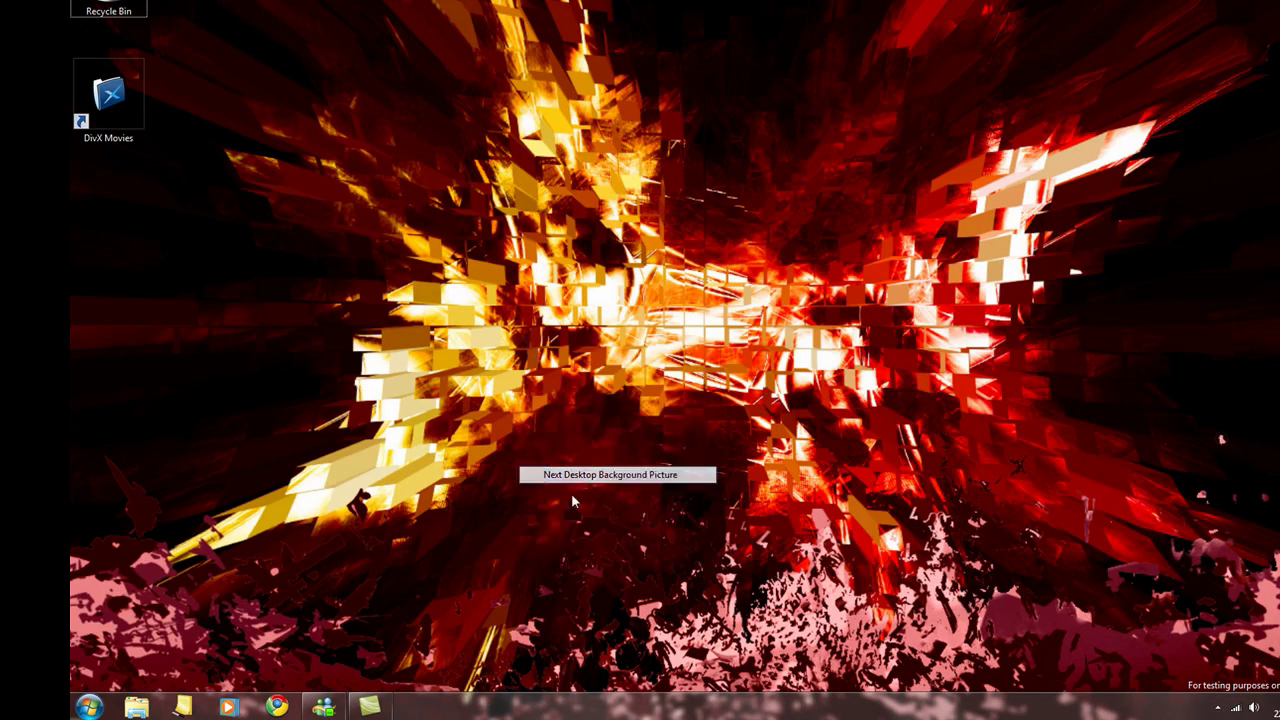
pyautogui.rightClick(400, 322)
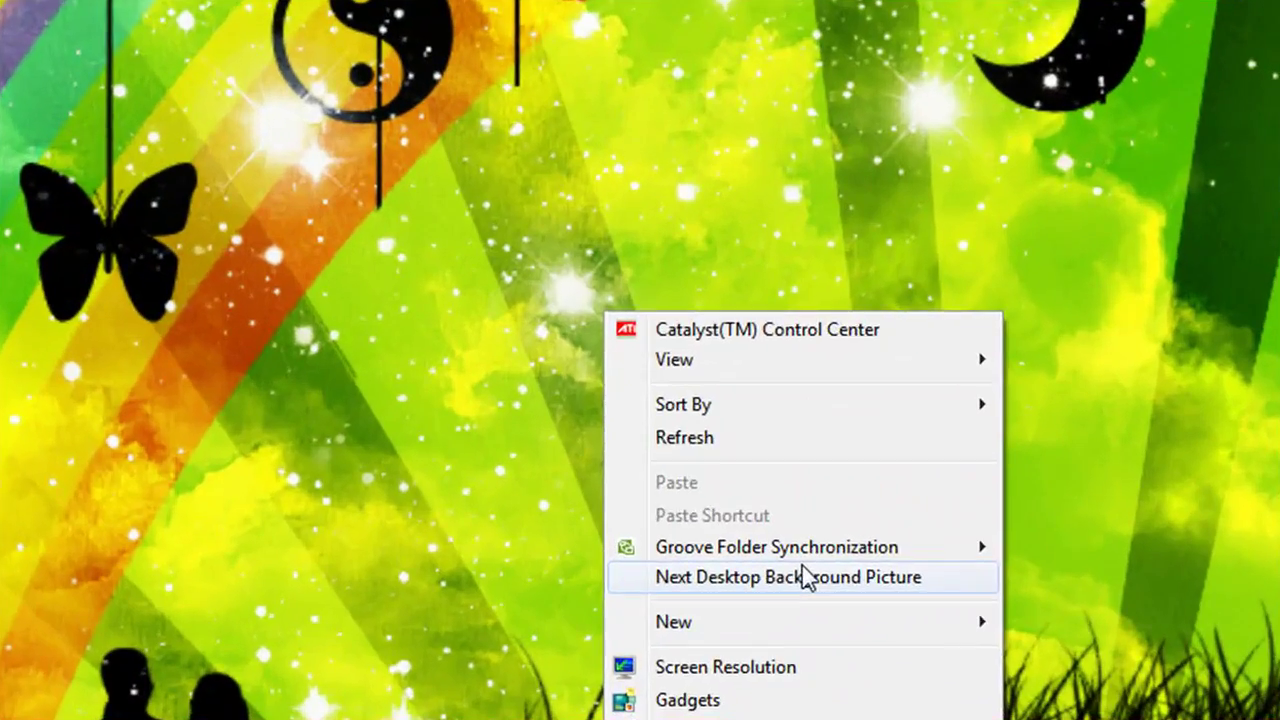
pyautogui.click(668, 515)
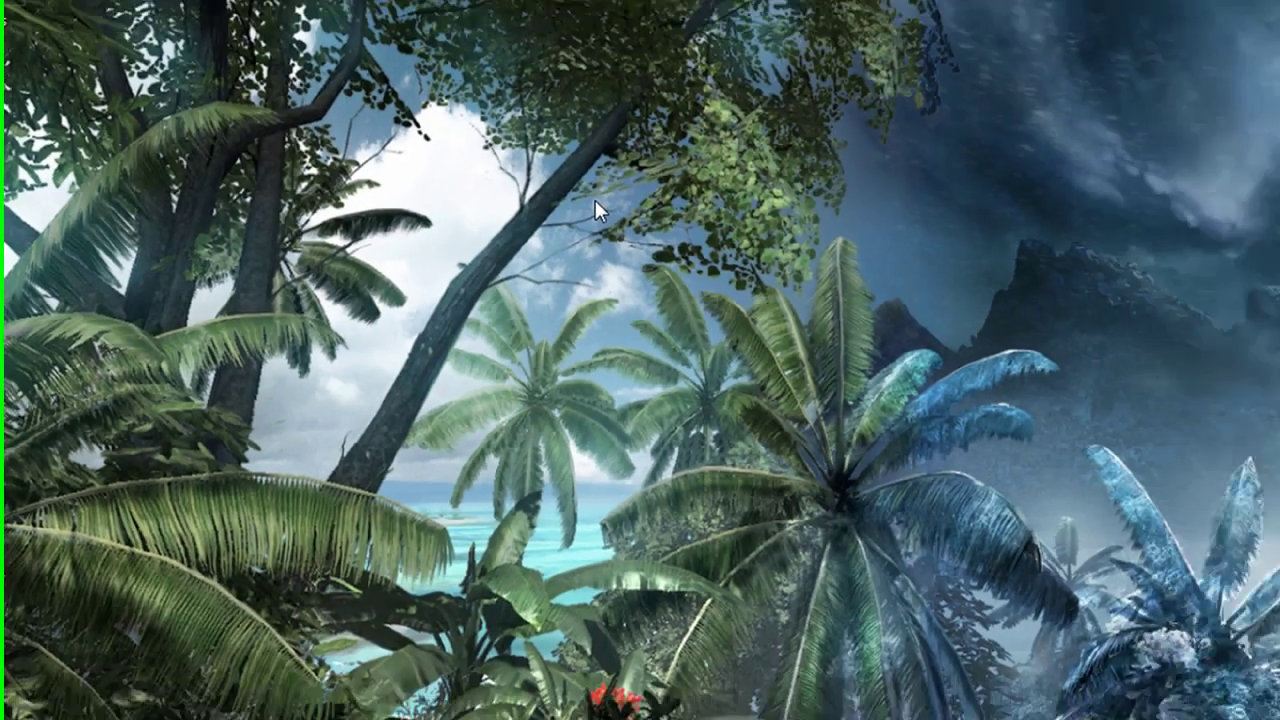
# Look at the resolution and orientation choices in the Screen Resolution settings, and leave without changing anything.
pyautogui.rightClick(755, 205)
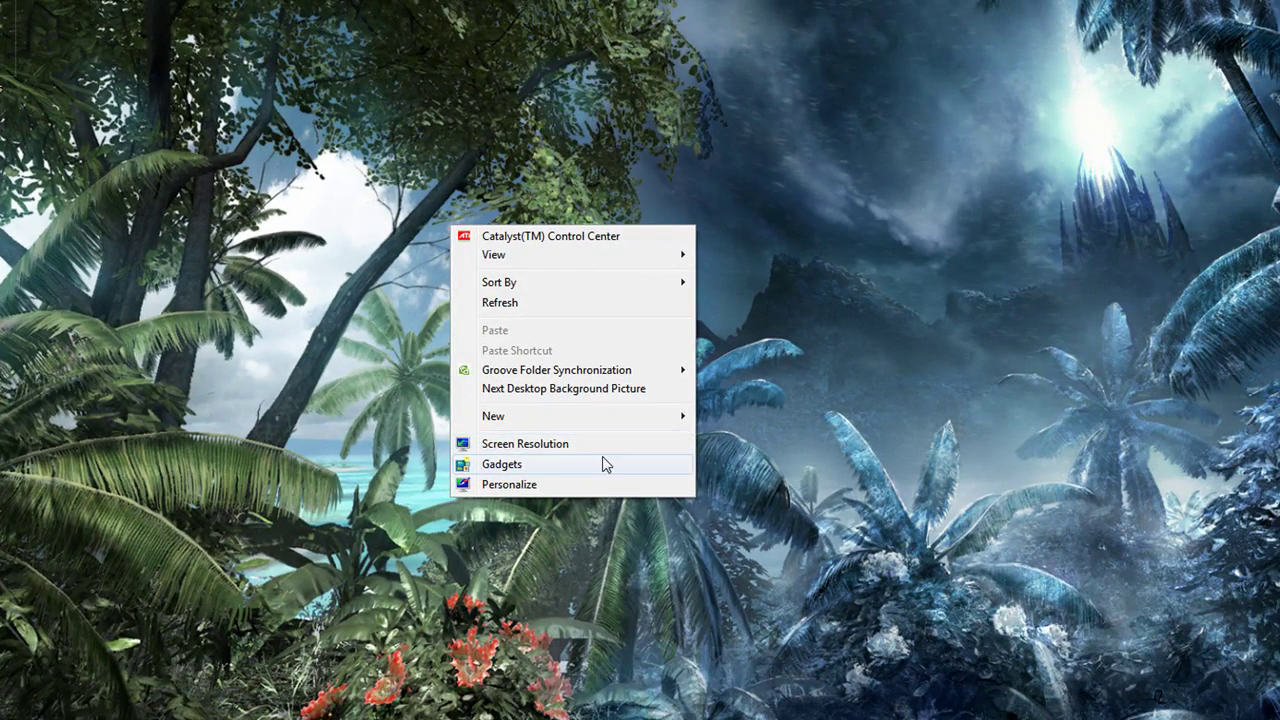
pyautogui.click(604, 442)
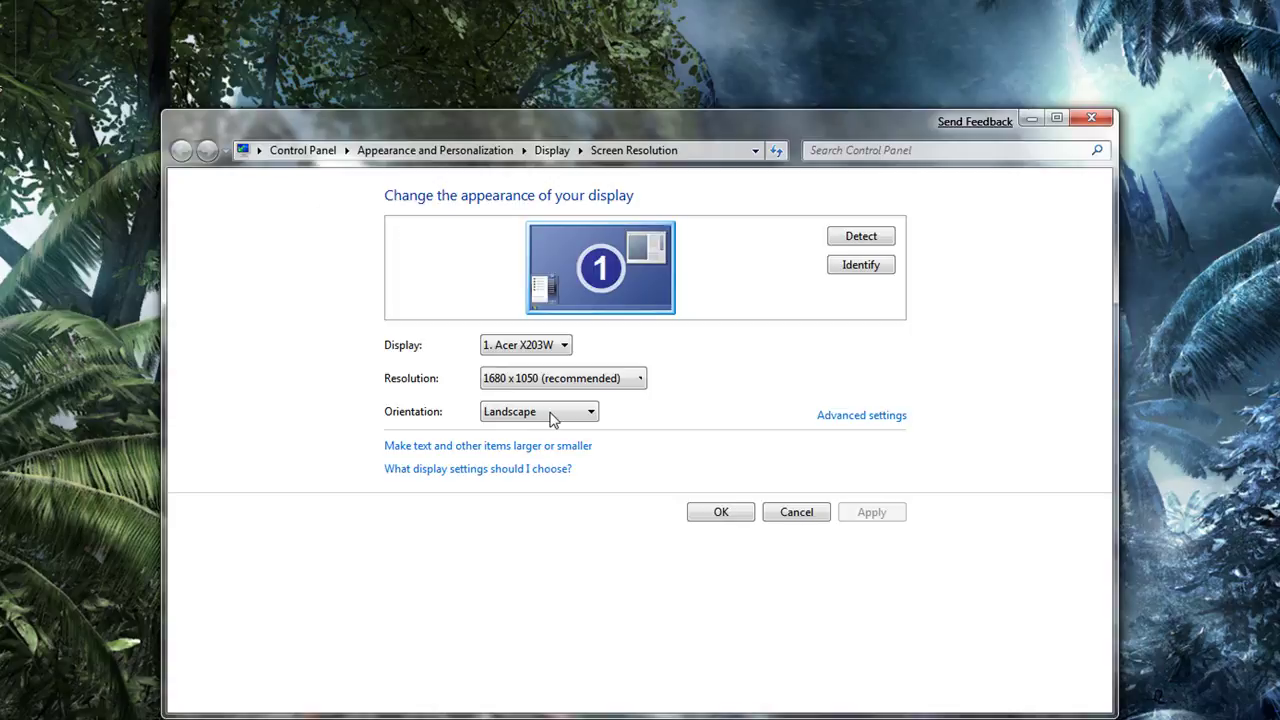
pyautogui.click(578, 380)
pyautogui.click(578, 380)
pyautogui.click(545, 413)
pyautogui.click(545, 413)
pyautogui.click(796, 512)
# Open the desktop's Personalization settings and bring up the Window Color options.
pyautogui.rightClick(474, 328)
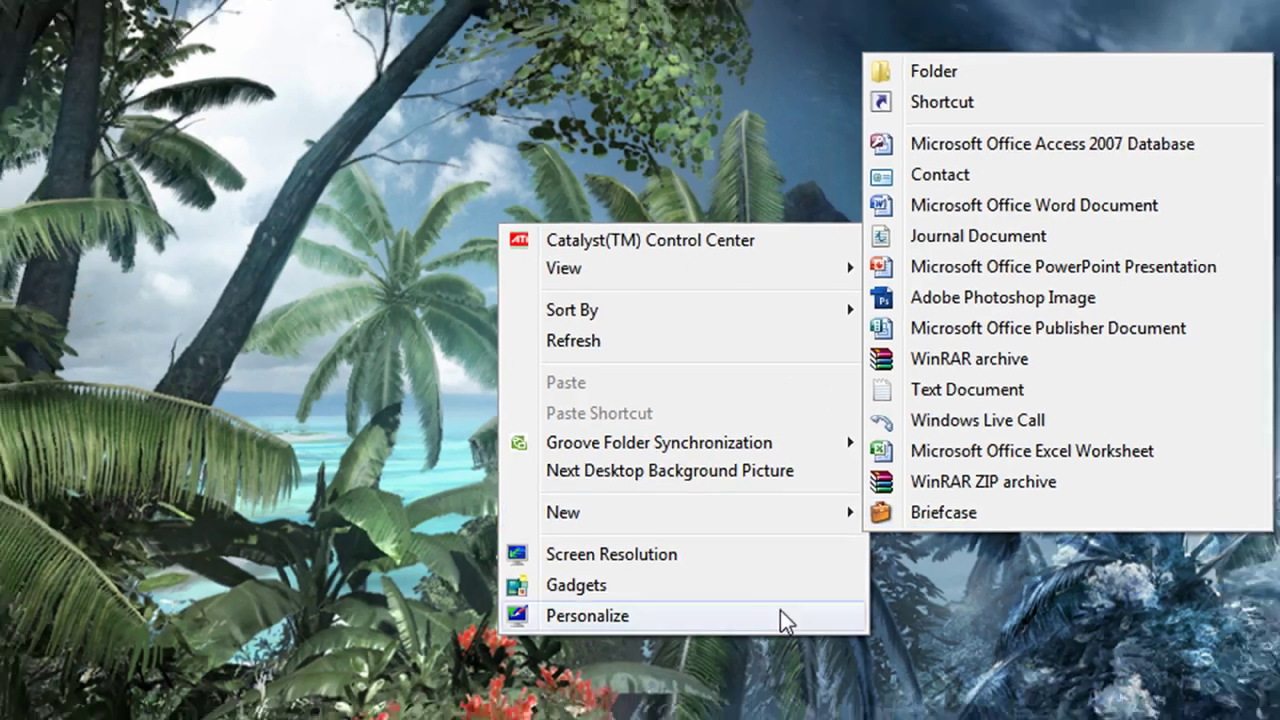
pyautogui.click(780, 615)
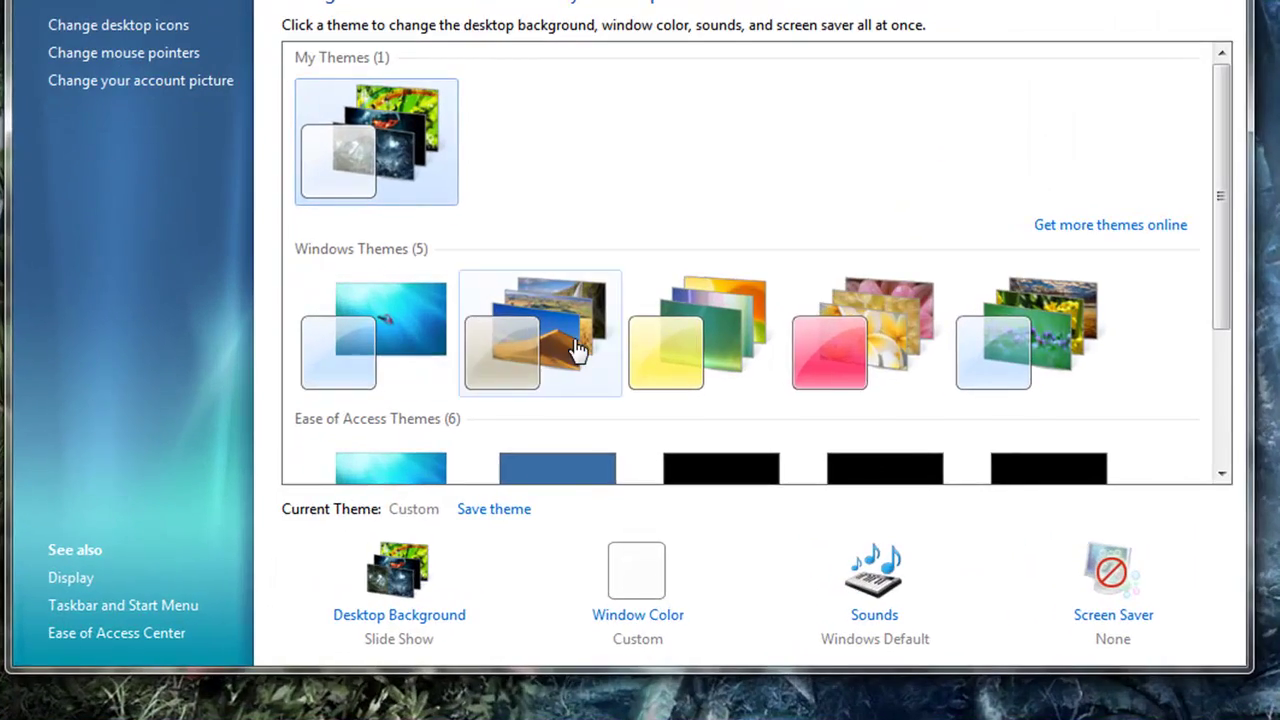
pyautogui.click(638, 590)
# Try several preset window colors, including Slate, adjust the color intensity, and return to Personalization without saving.
pyautogui.click(407, 152)
pyautogui.click(566, 176)
pyautogui.click(760, 180)
pyautogui.click(845, 178)
pyautogui.click(929, 178)
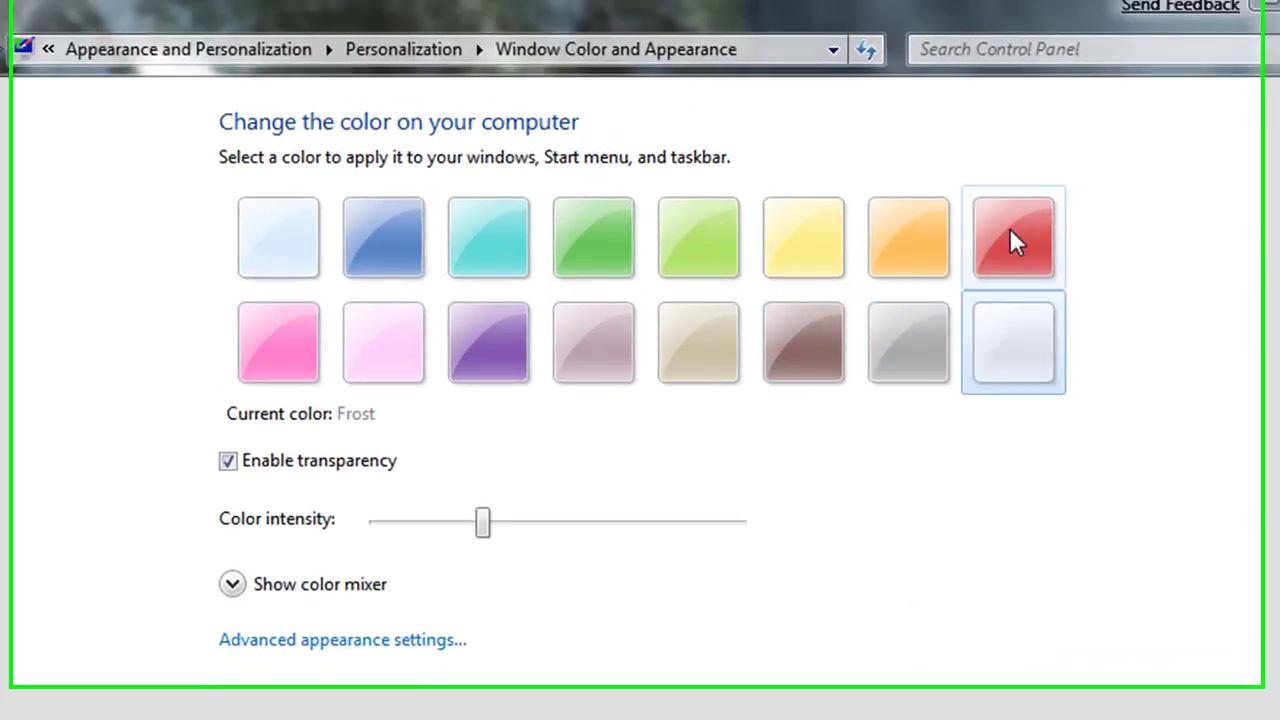
pyautogui.click(916, 272)
pyautogui.click(930, 350)
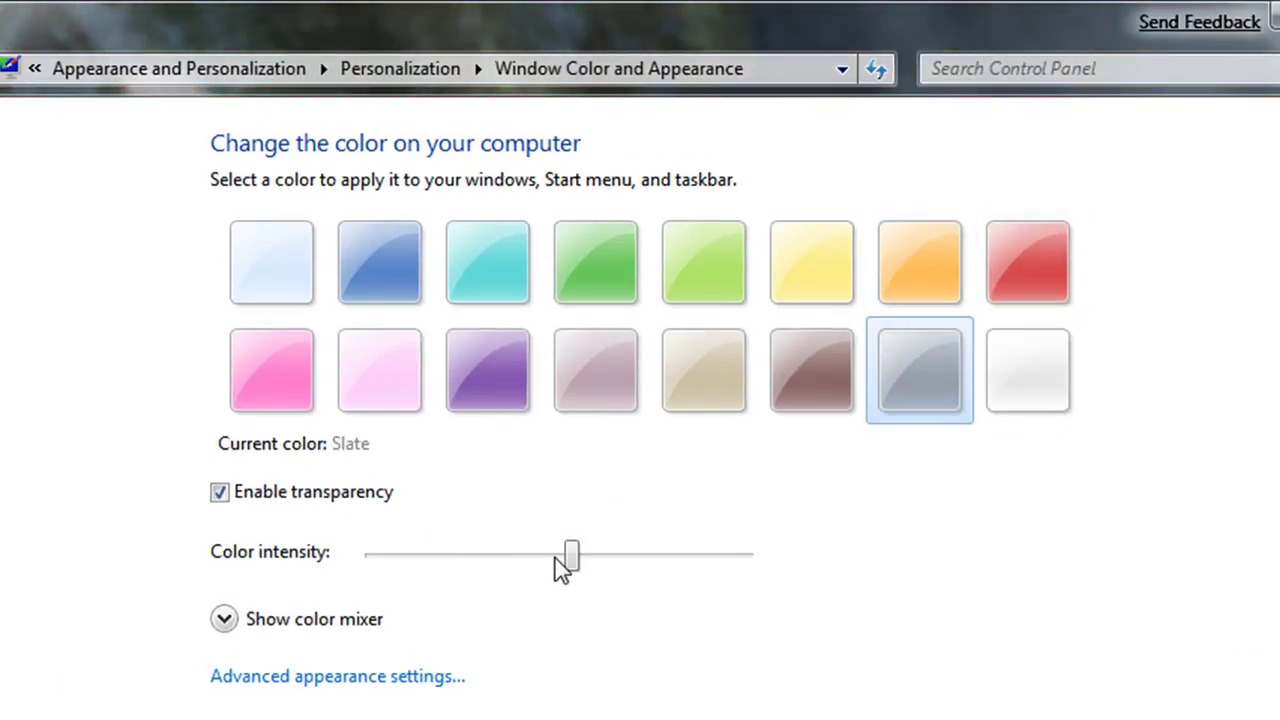
pyautogui.moveTo(571, 556); pyautogui.dragTo(590, 583)
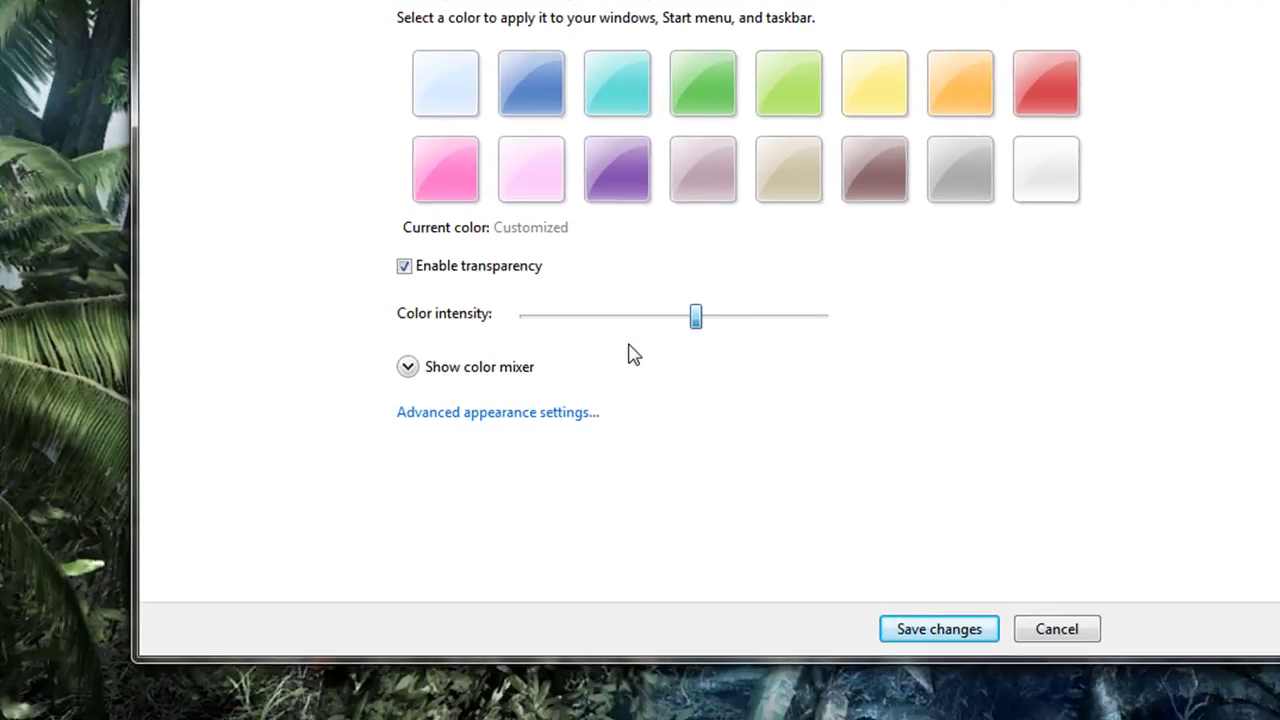
pyautogui.moveTo(633, 355); pyautogui.dragTo(628, 356)
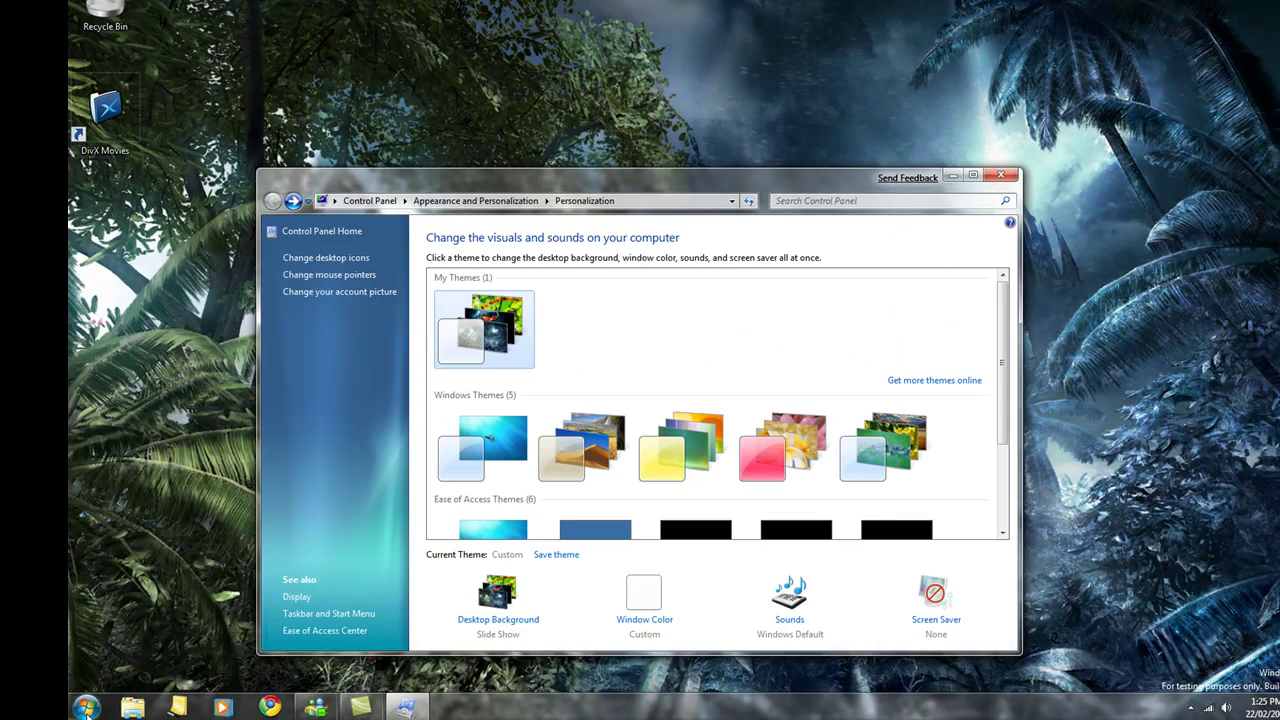
# Browse the full list of installed programs in the Start menu, and open the Computer window.
pyautogui.click(86, 708)
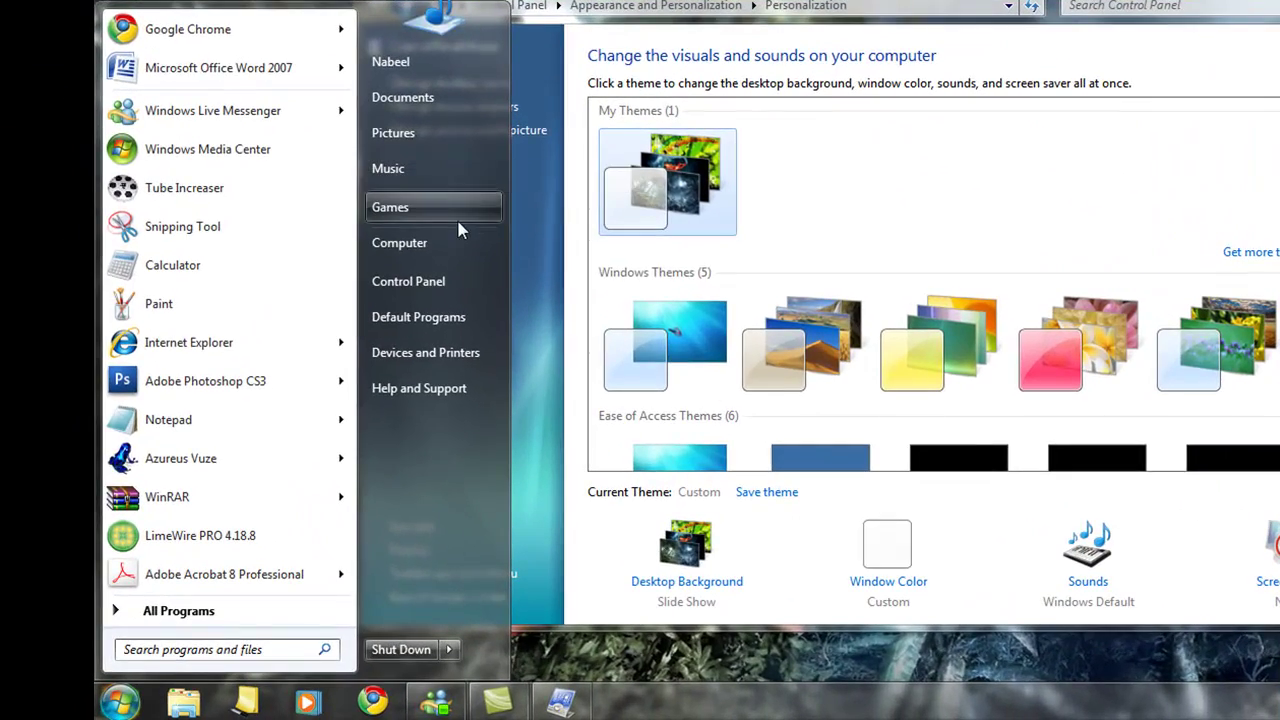
pyautogui.click(255, 614)
pyautogui.scroll(-2, 256, 472)
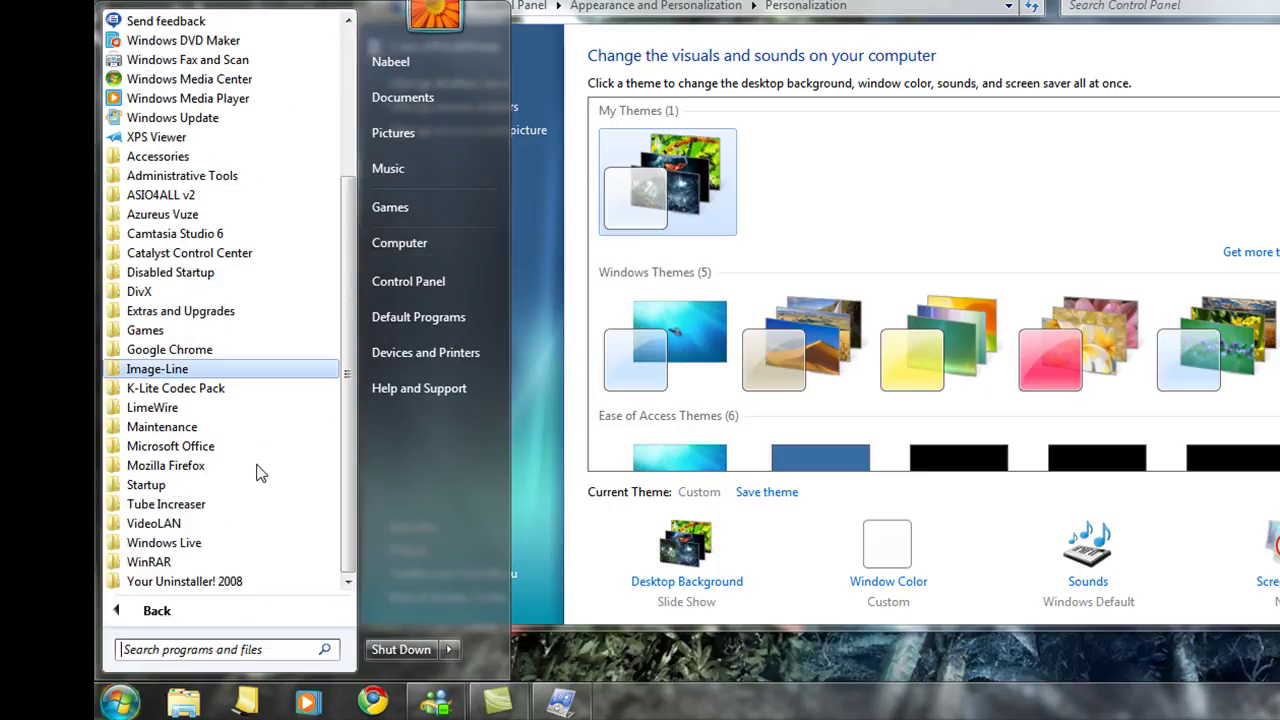
pyautogui.scroll(4, 258, 473)
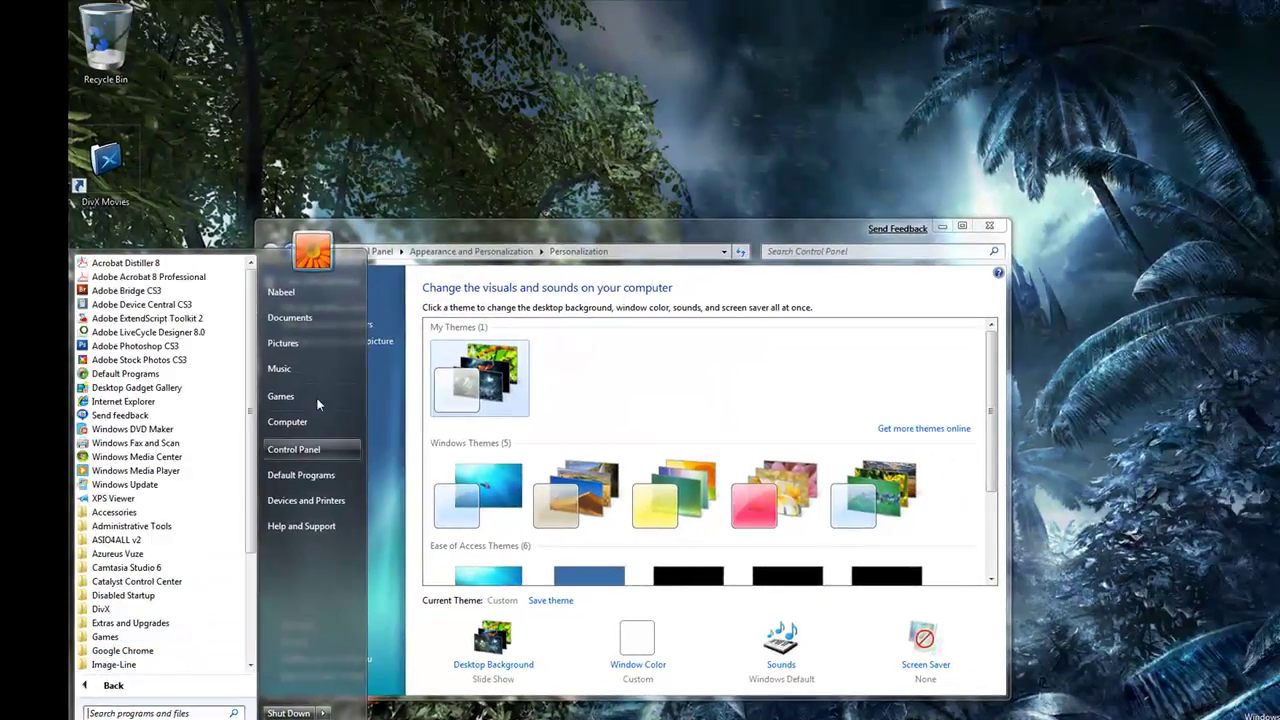
pyautogui.click(319, 421)
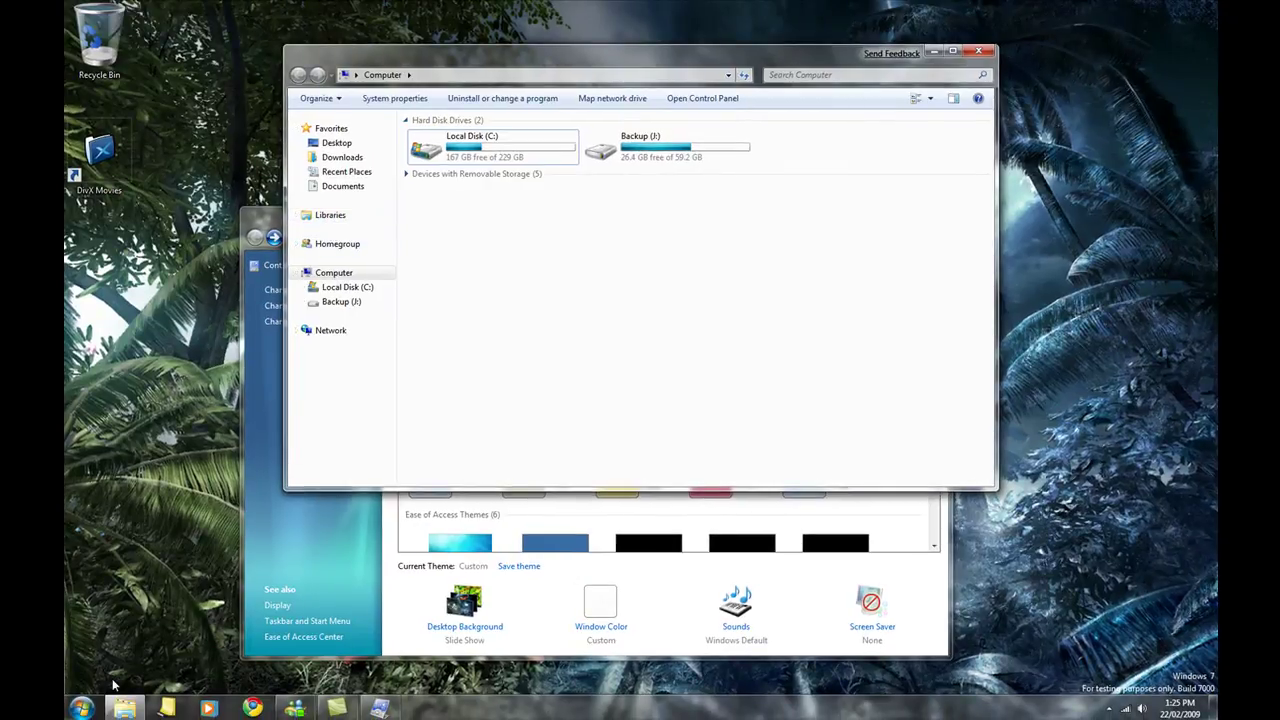
# Open Control Panel and look through the items in the System and Security category.
pyautogui.click(82, 708)
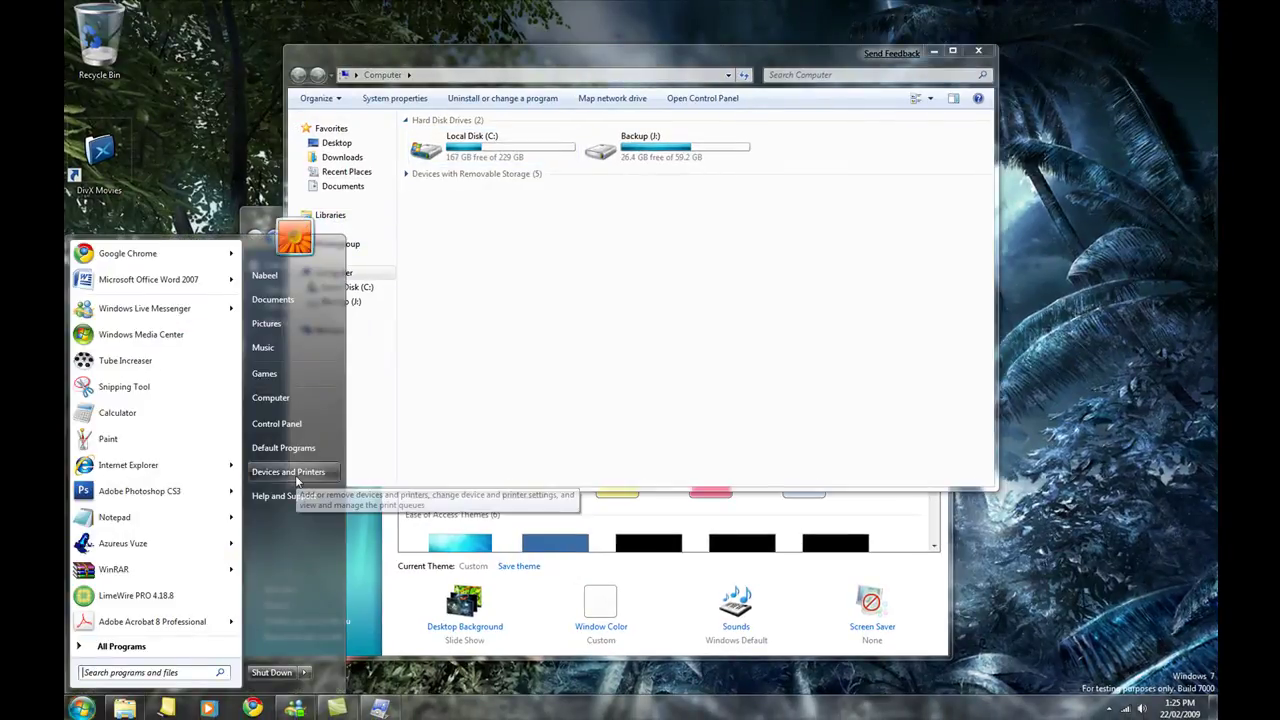
pyautogui.click(290, 424)
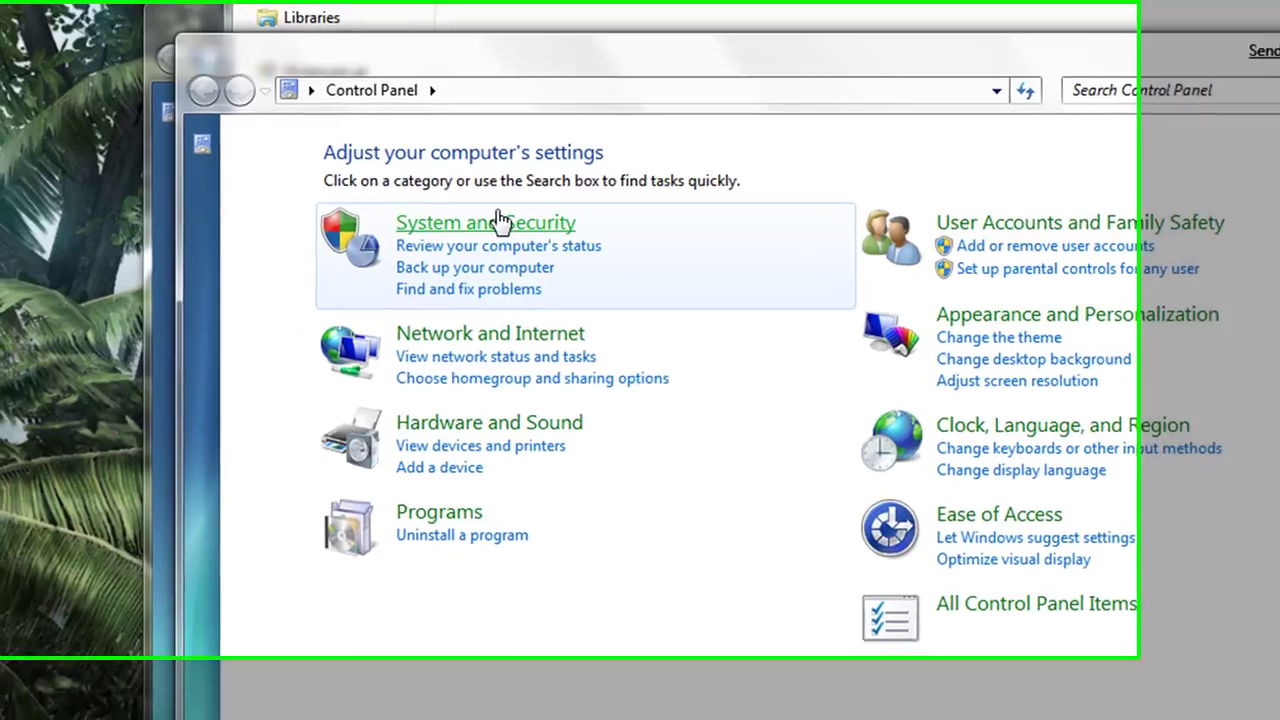
pyautogui.click(478, 219)
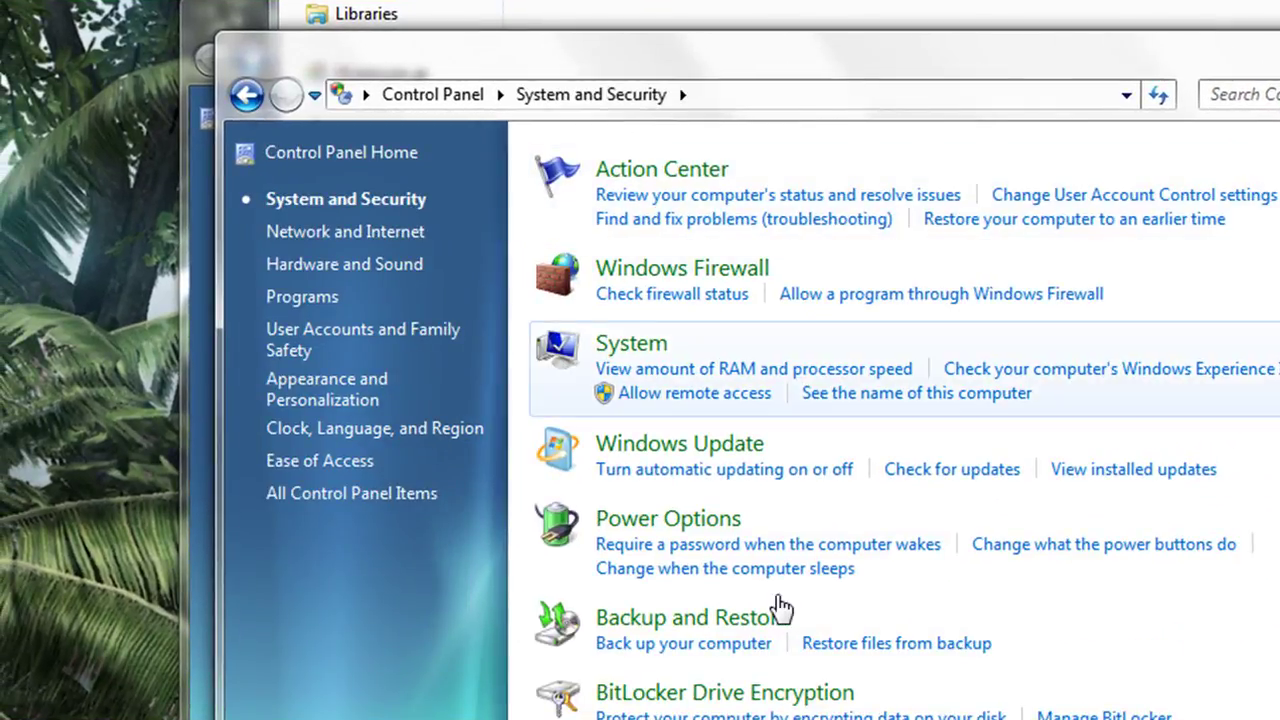
pyautogui.scroll(-1, 790, 620)
pyautogui.scroll(1, 800, 628)
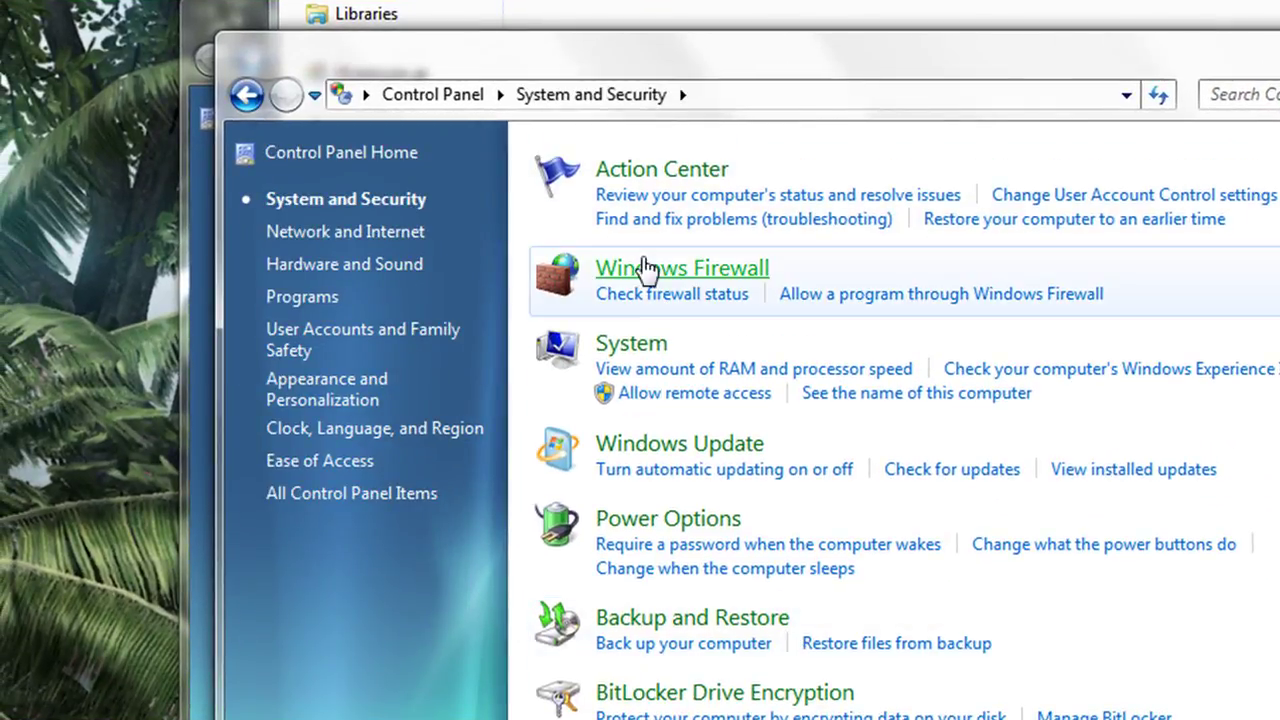
# View the Action Center and the Performance Information and Tools page, and switch to the Appearance and Personalization category.
pyautogui.click(650, 172)
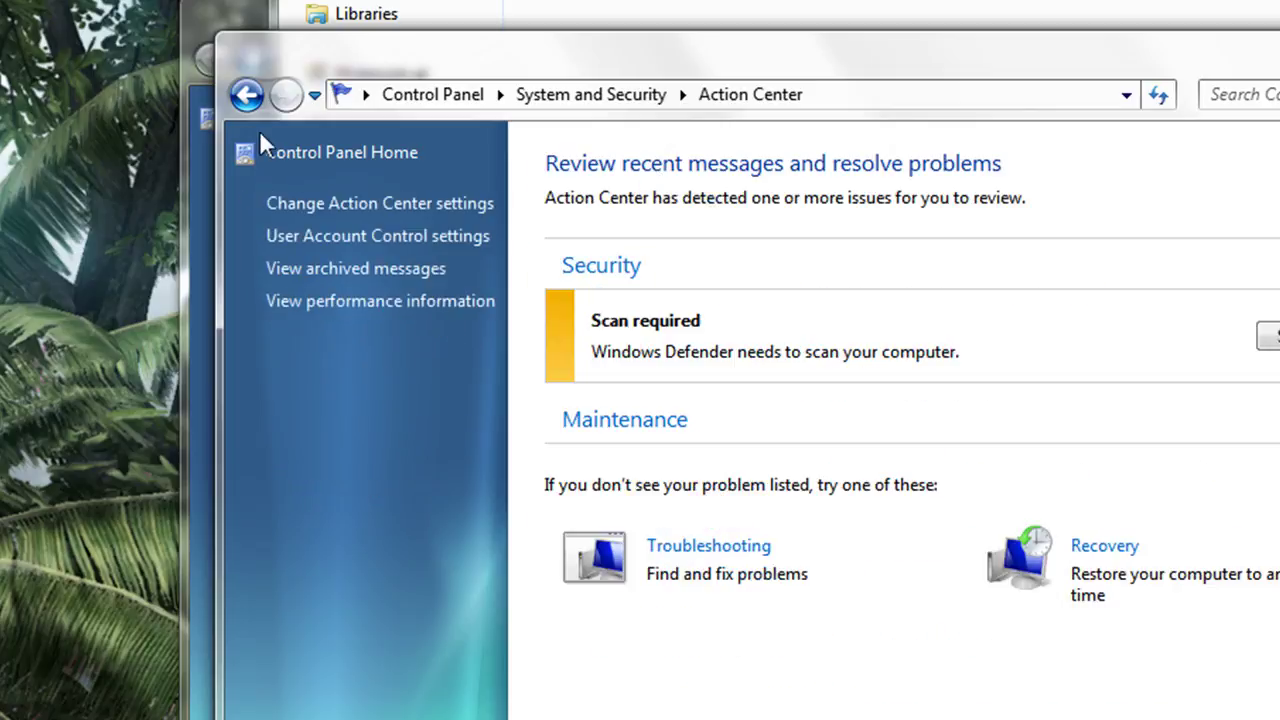
pyautogui.click(258, 100)
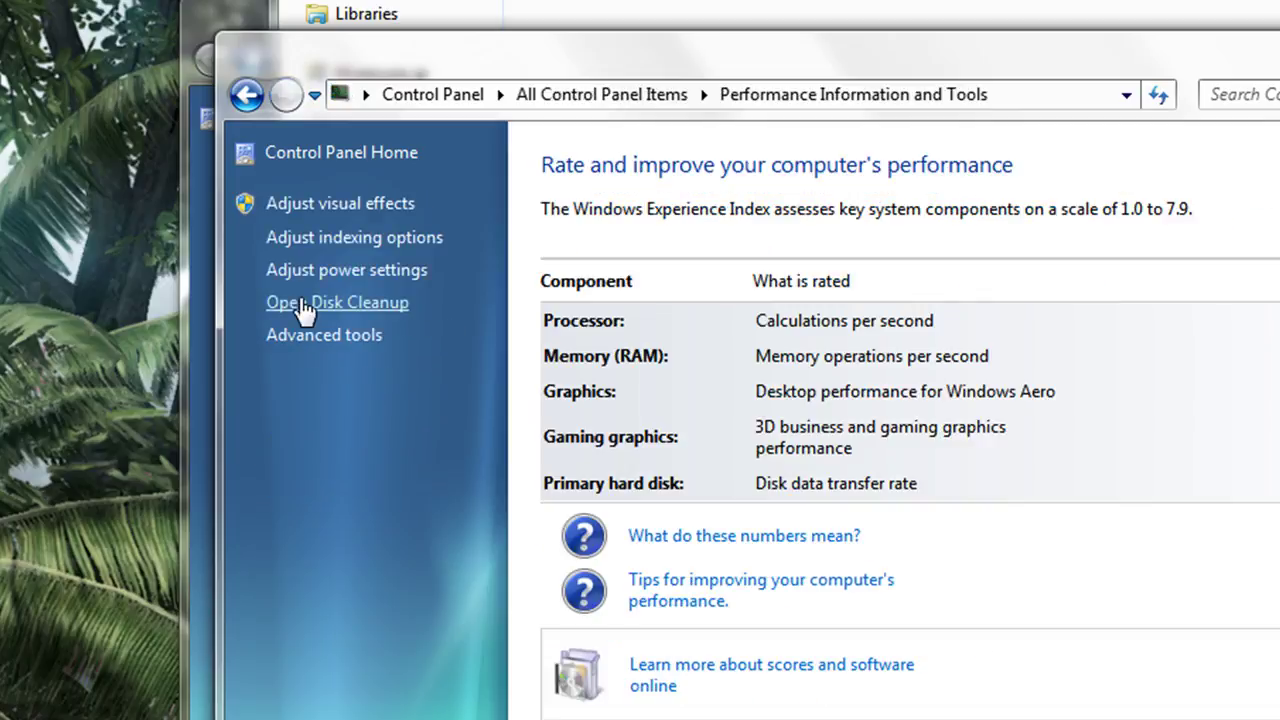
pyautogui.click(248, 96)
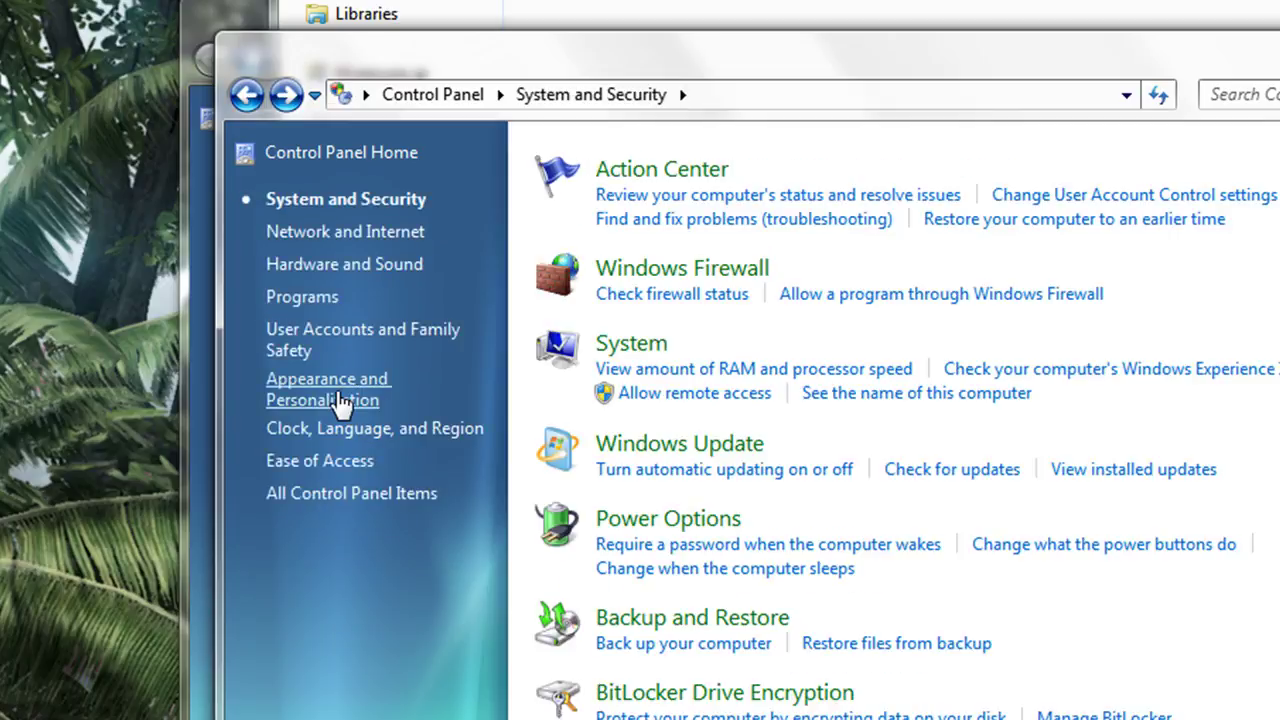
pyautogui.click(337, 391)
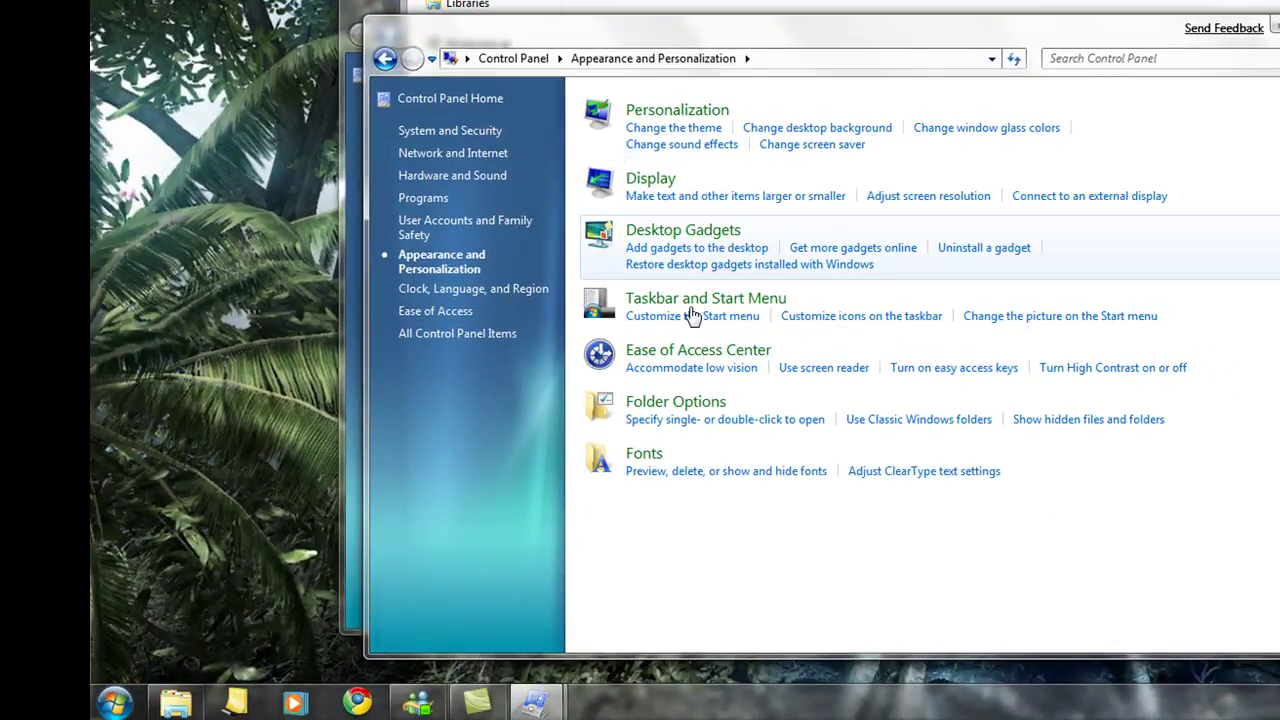
# Look through all installed programs in the Start menu down to the end of the list.
pyautogui.click(114, 703)
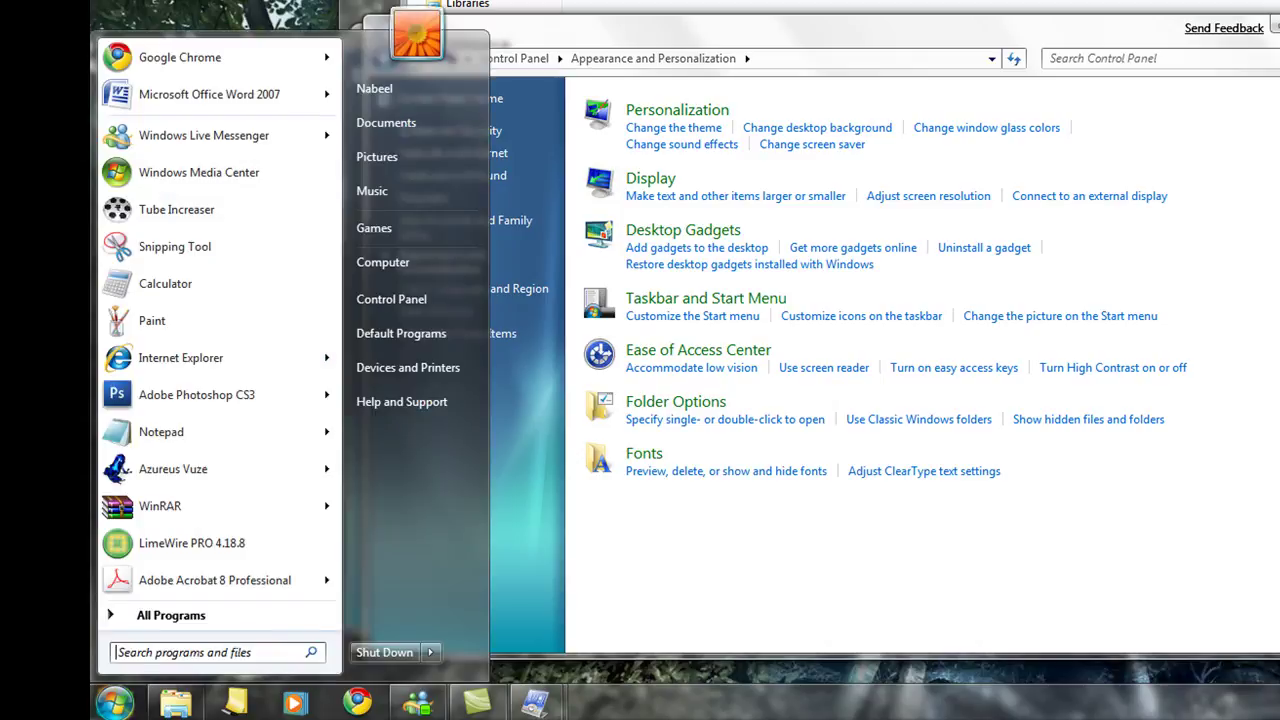
pyautogui.click(218, 614)
pyautogui.scroll(-7, 224, 560)
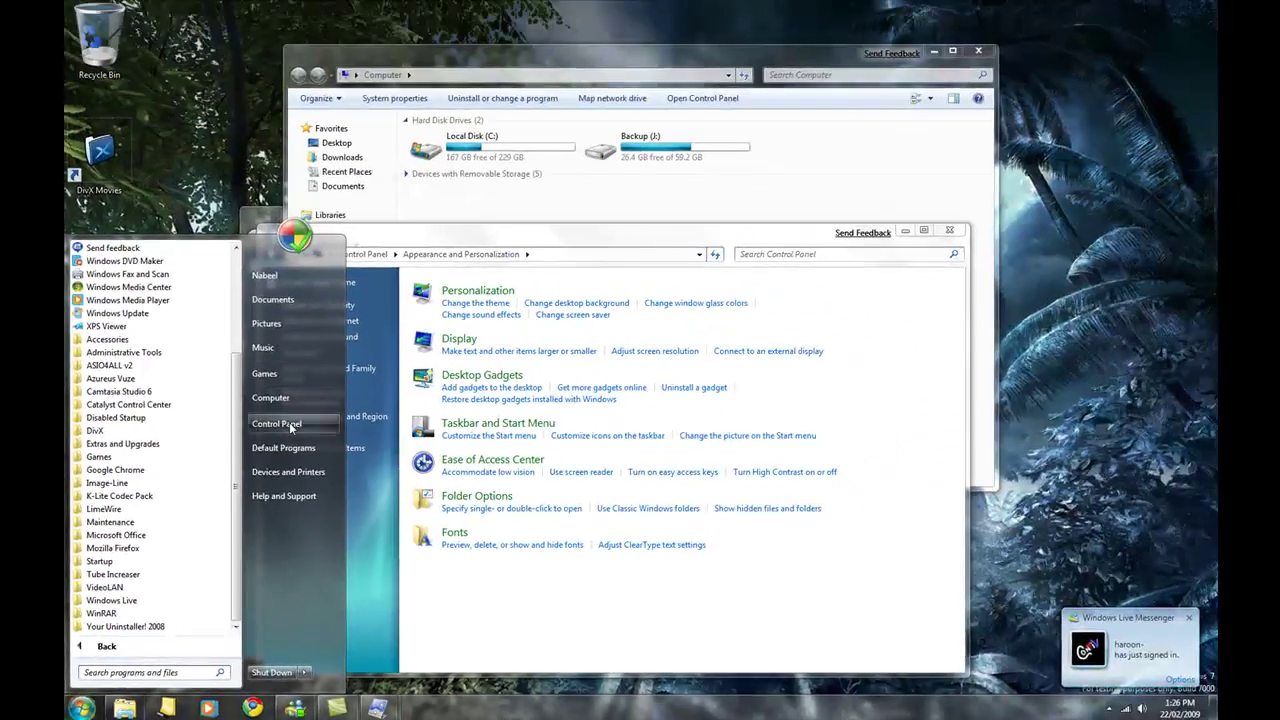
# Dismiss the Windows Live Messenger sign-in notification and close the Appearance and Personalization window.
pyautogui.click(1188, 619)
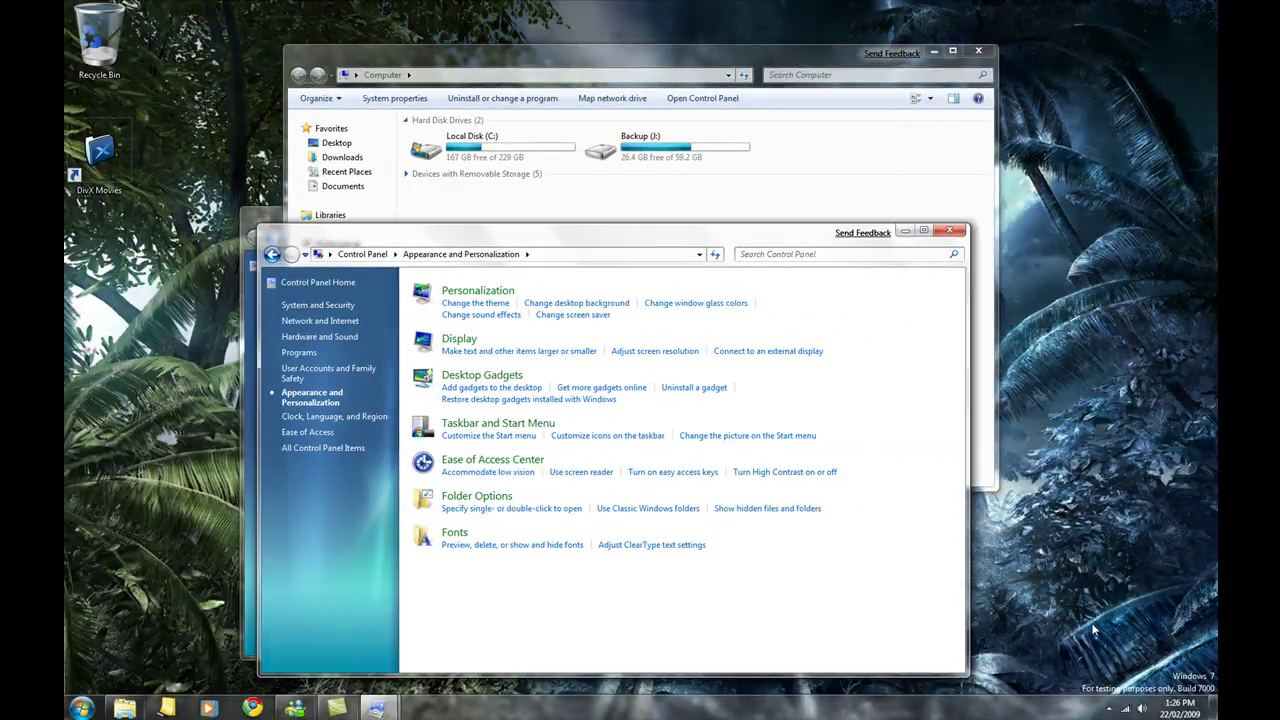
pyautogui.click(946, 231)
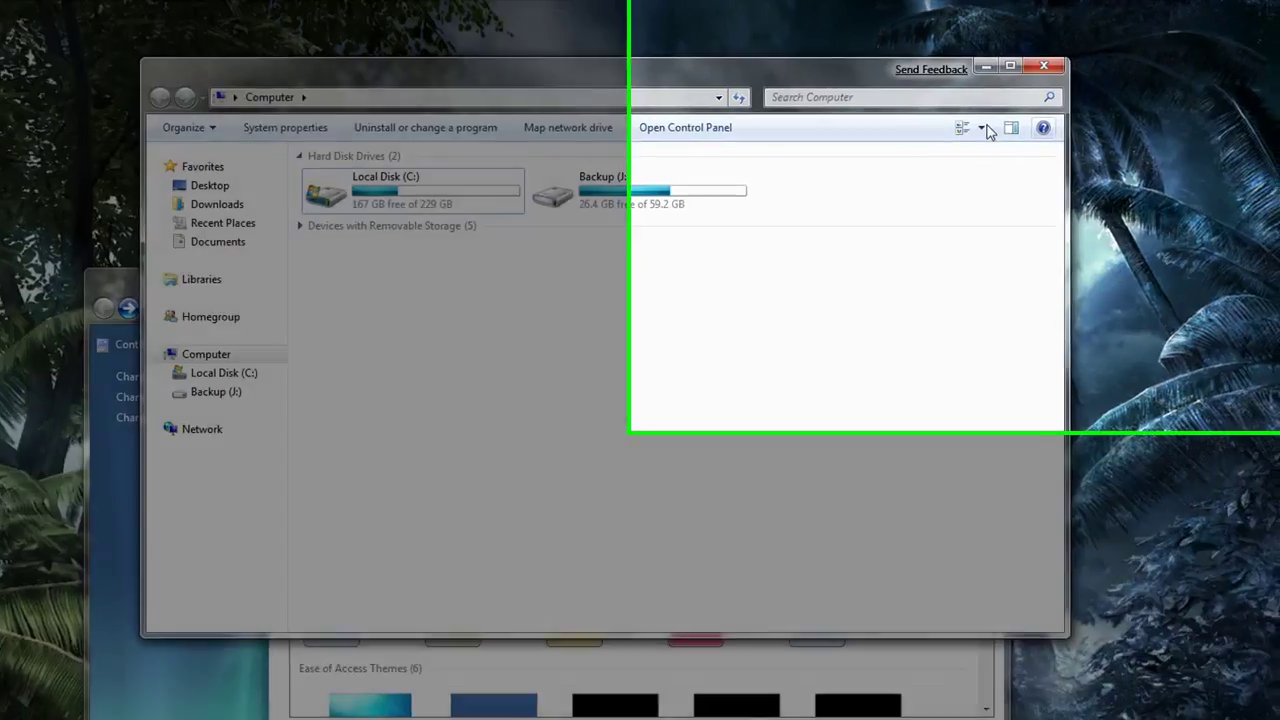
# Change the Computer window's view to Extra Large Icons and close the window.
pyautogui.click(989, 126)
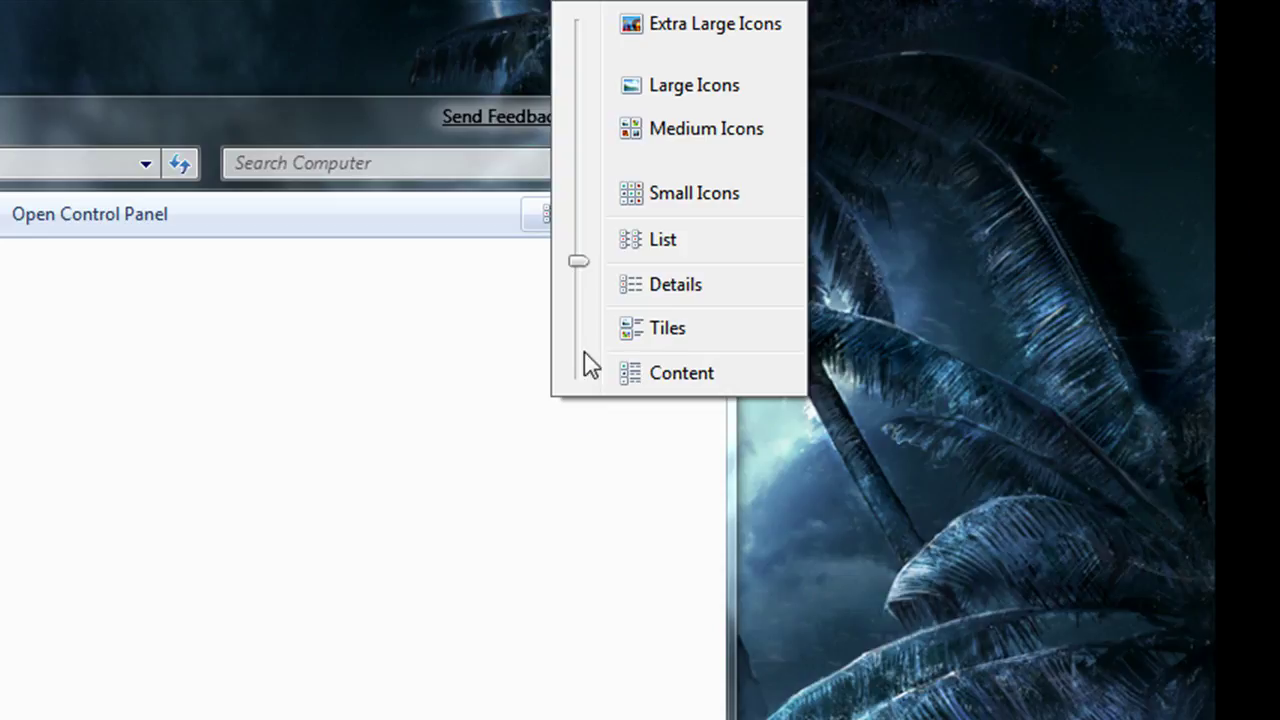
pyautogui.moveTo(593, 287); pyautogui.dragTo(597, 184)
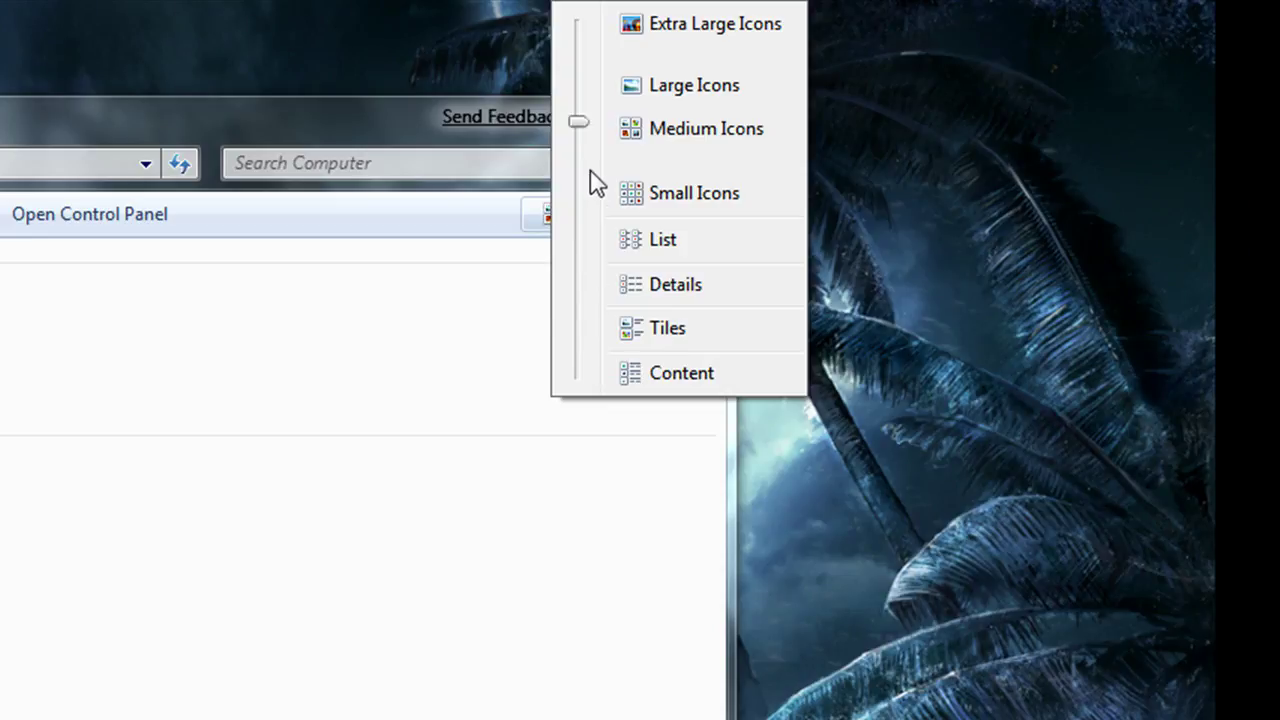
pyautogui.moveTo(590, 120); pyautogui.dragTo(590, 44)
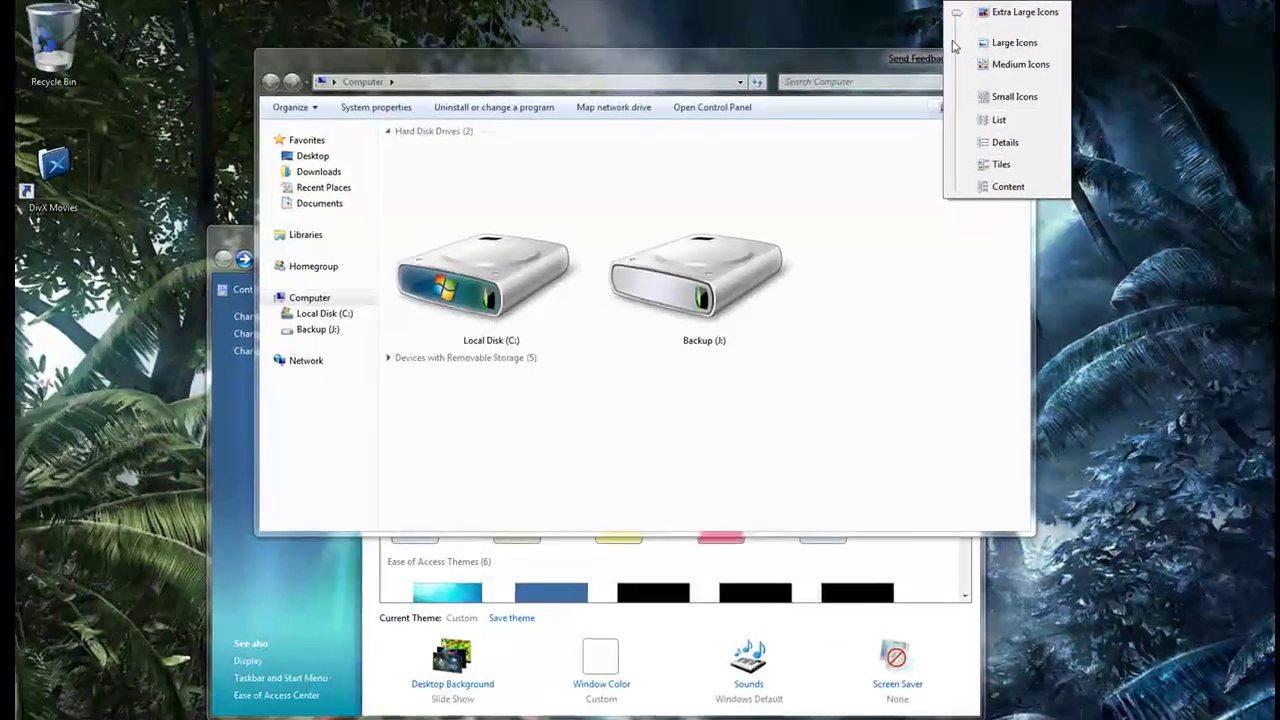
pyautogui.press('Escape')
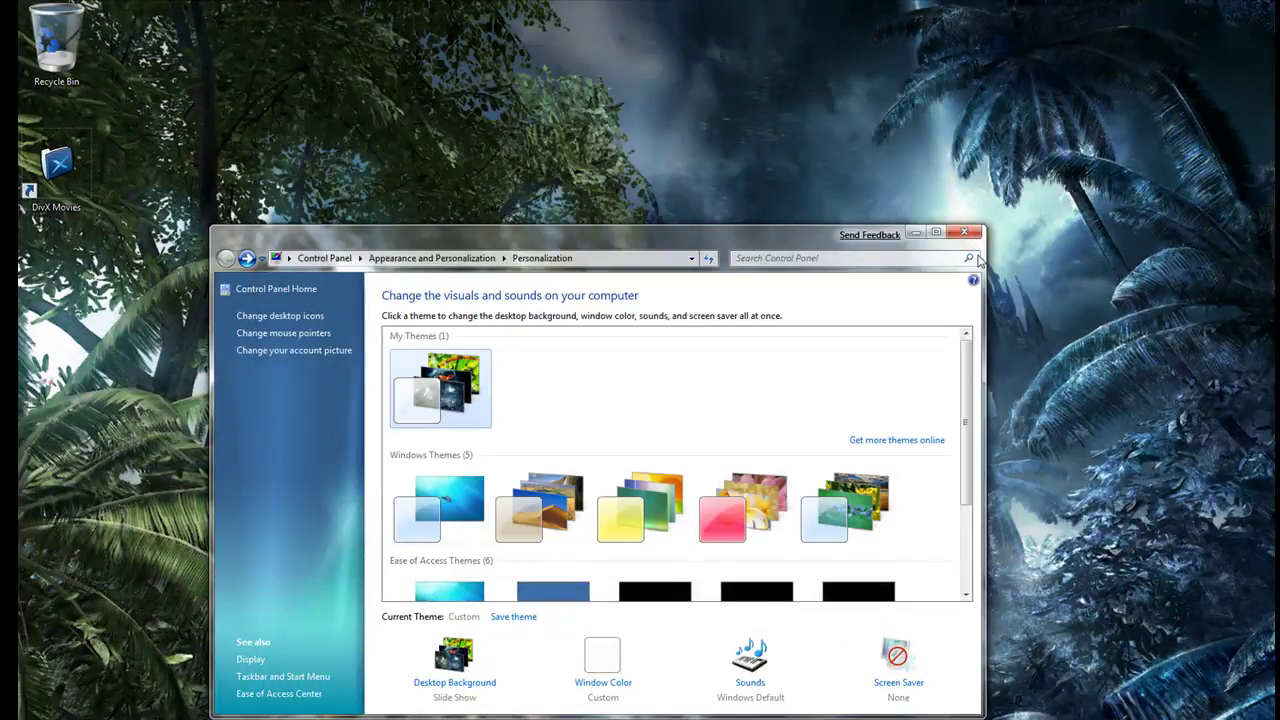
# Review the available themes and the Desktop Icon Settings without changing them, and close the Personalization window.
pyautogui.scroll(-3, 688, 460)
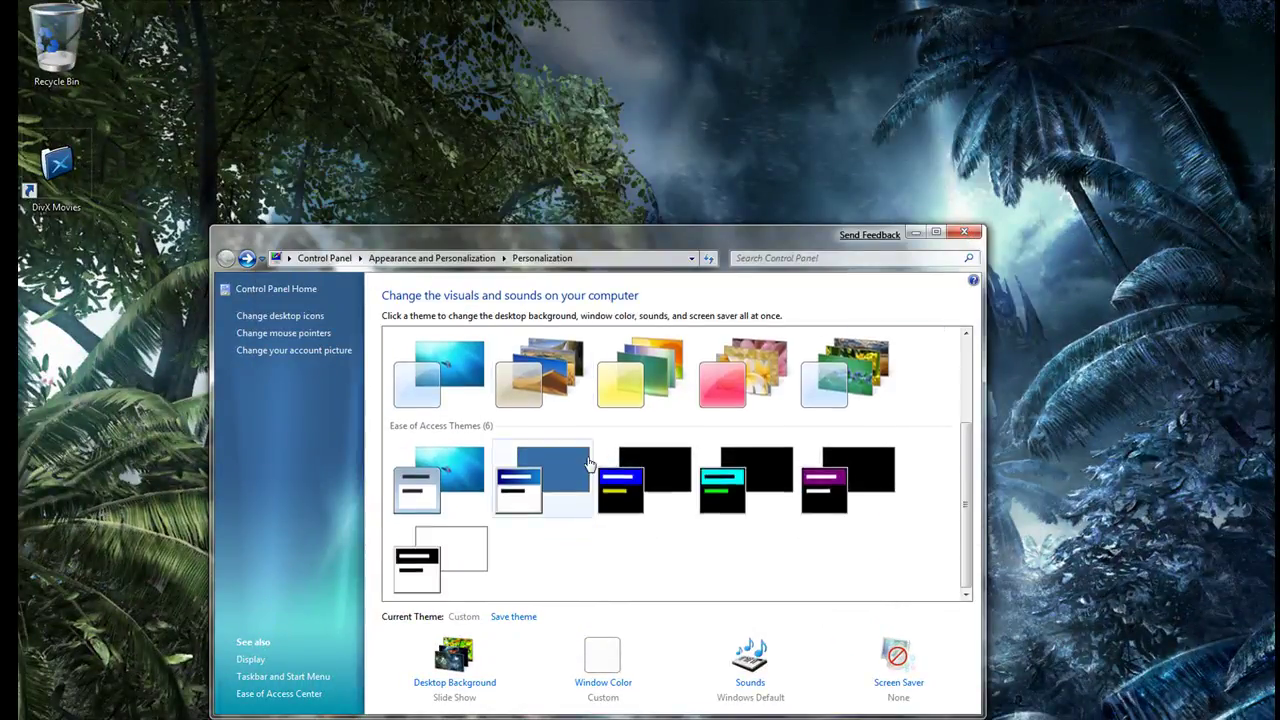
pyautogui.scroll(2, 647, 471)
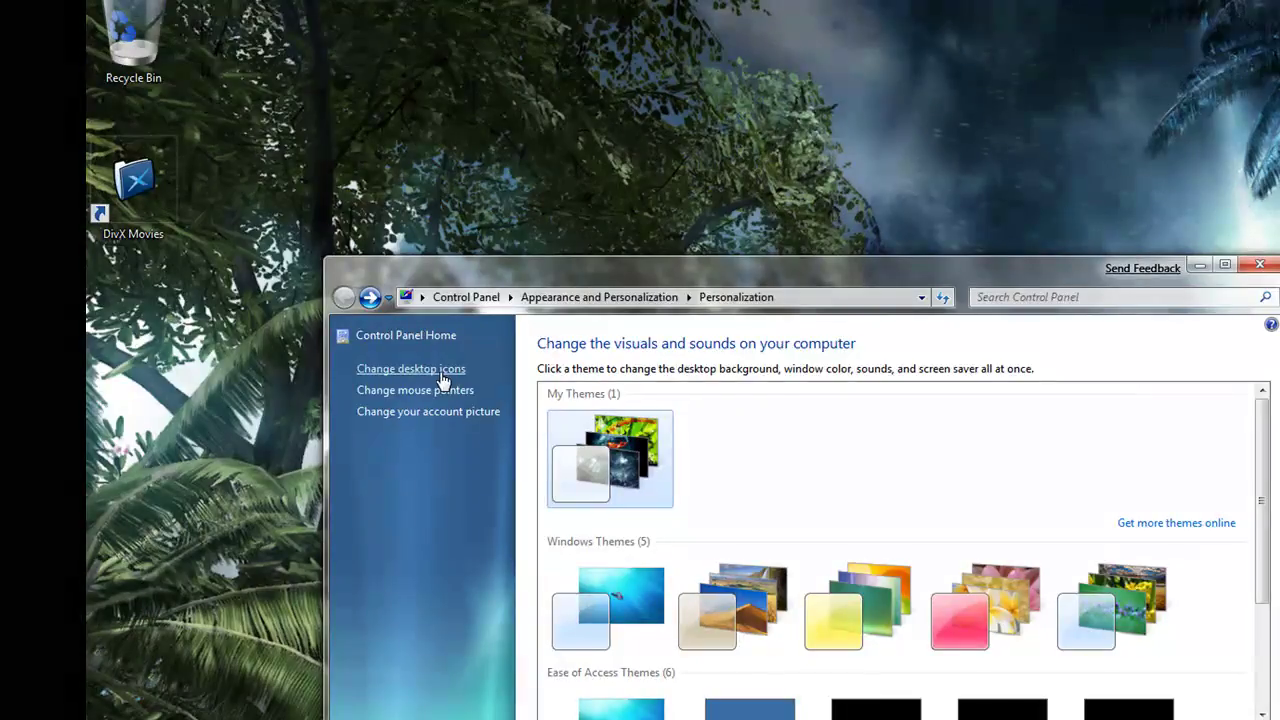
pyautogui.click(441, 372)
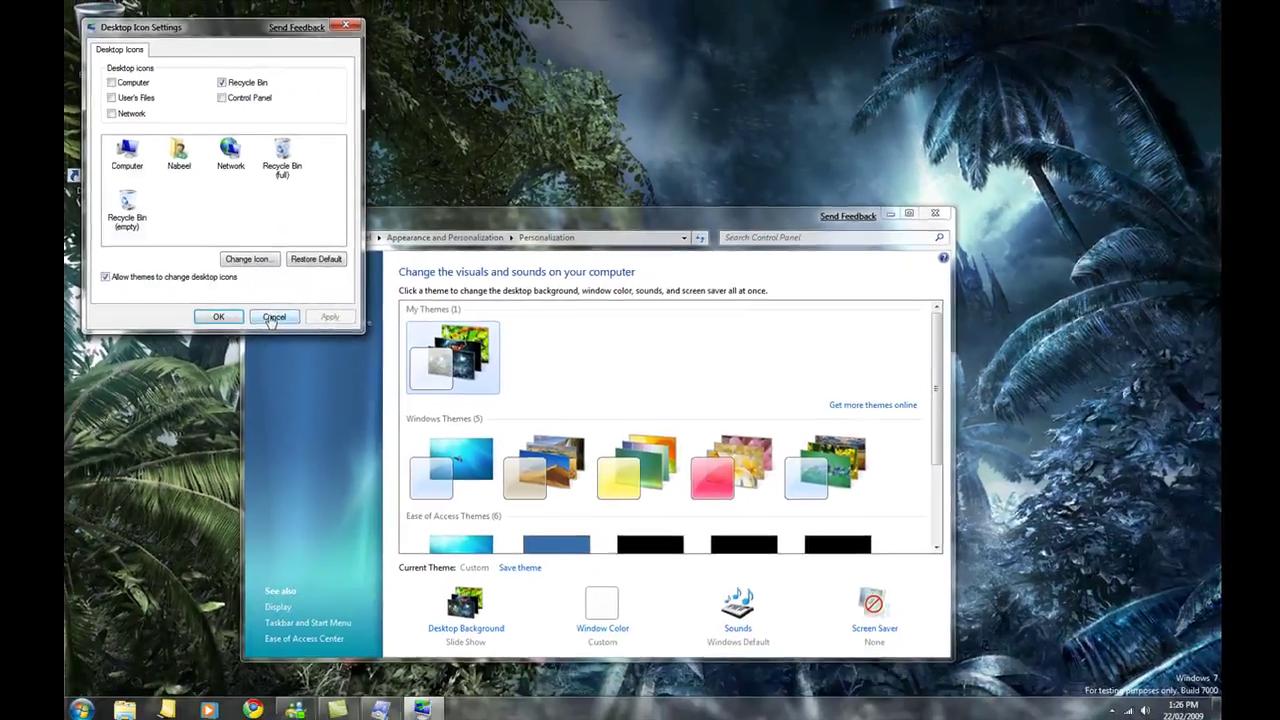
pyautogui.click(366, 392)
pyautogui.click(932, 213)
# View the desktop's icon size and arrangement options.
pyautogui.rightClick(486, 254)
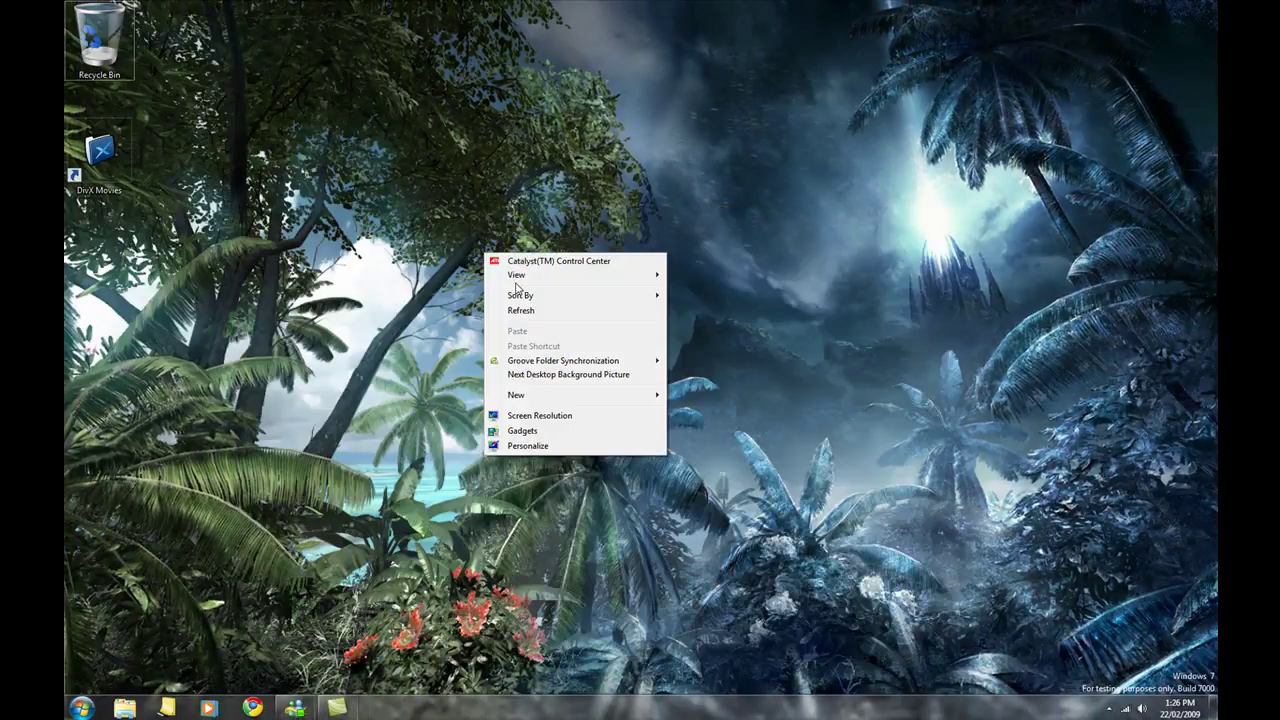
pyautogui.moveTo(519, 283)
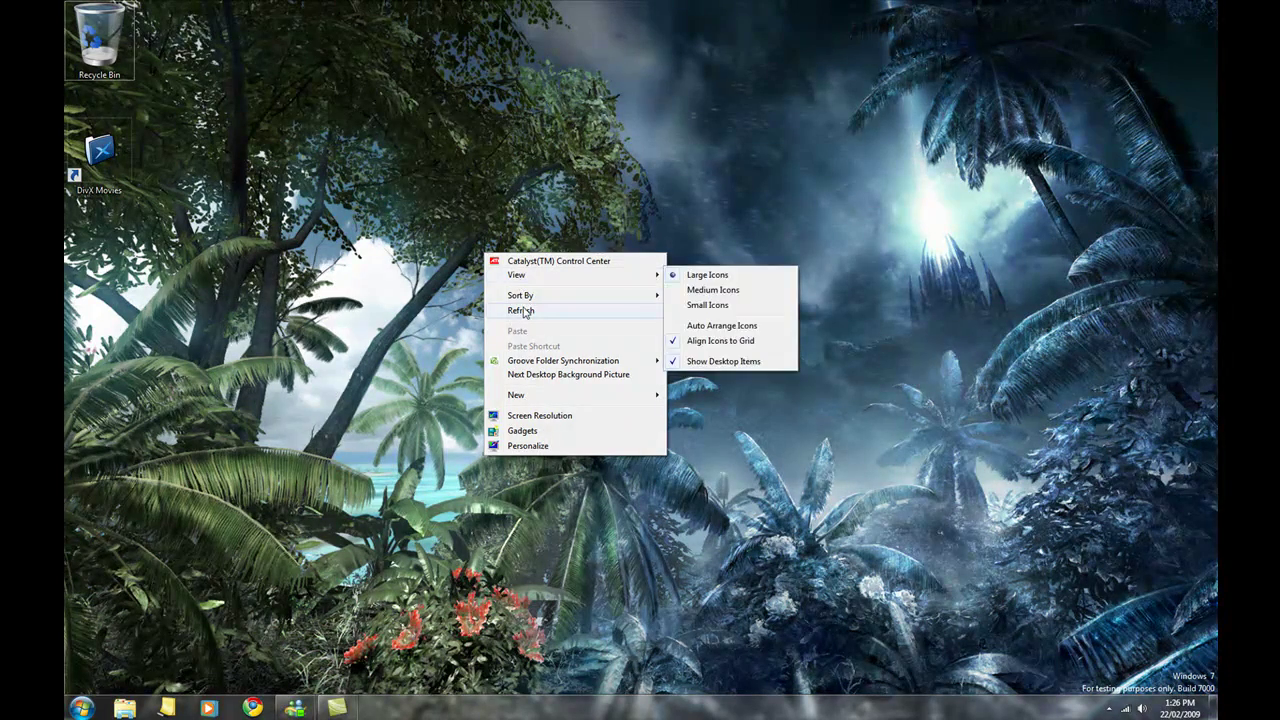
# Bring up and dismiss the Start menu, and preview the running Windows Live Messenger from the taskbar.
pyautogui.click(67, 709)
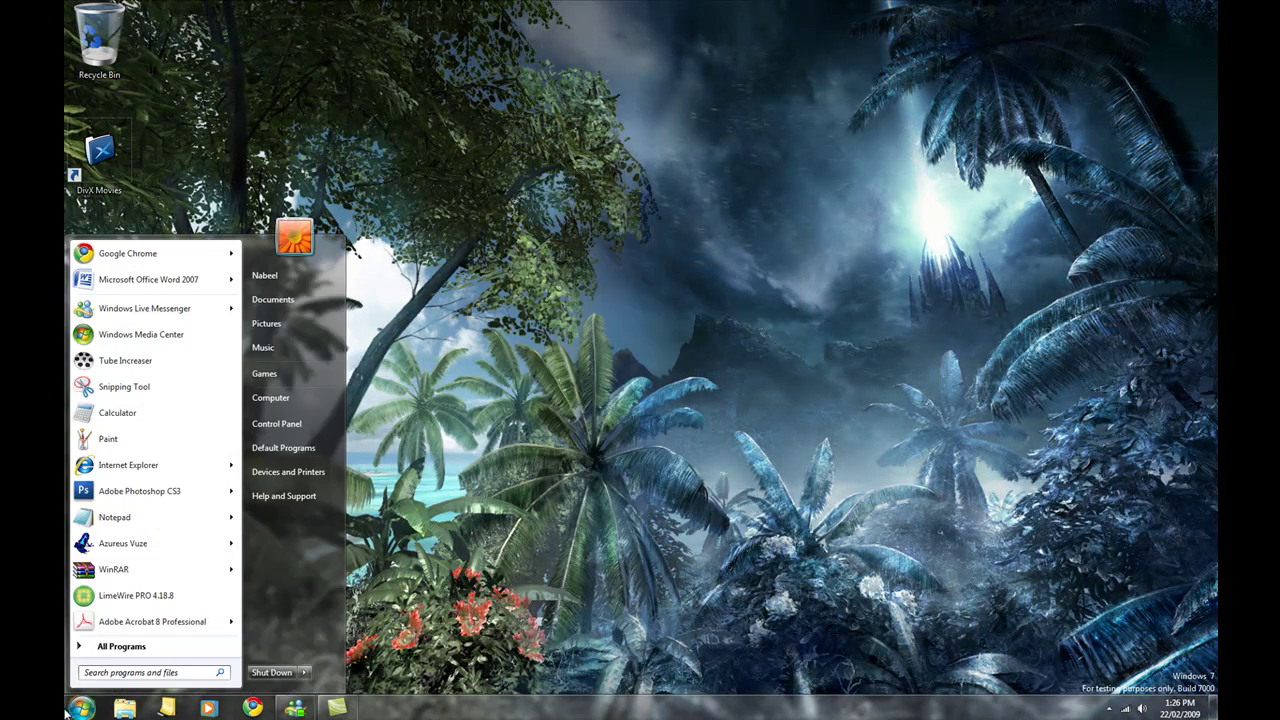
pyautogui.click(372, 610)
pyautogui.moveTo(295, 706)
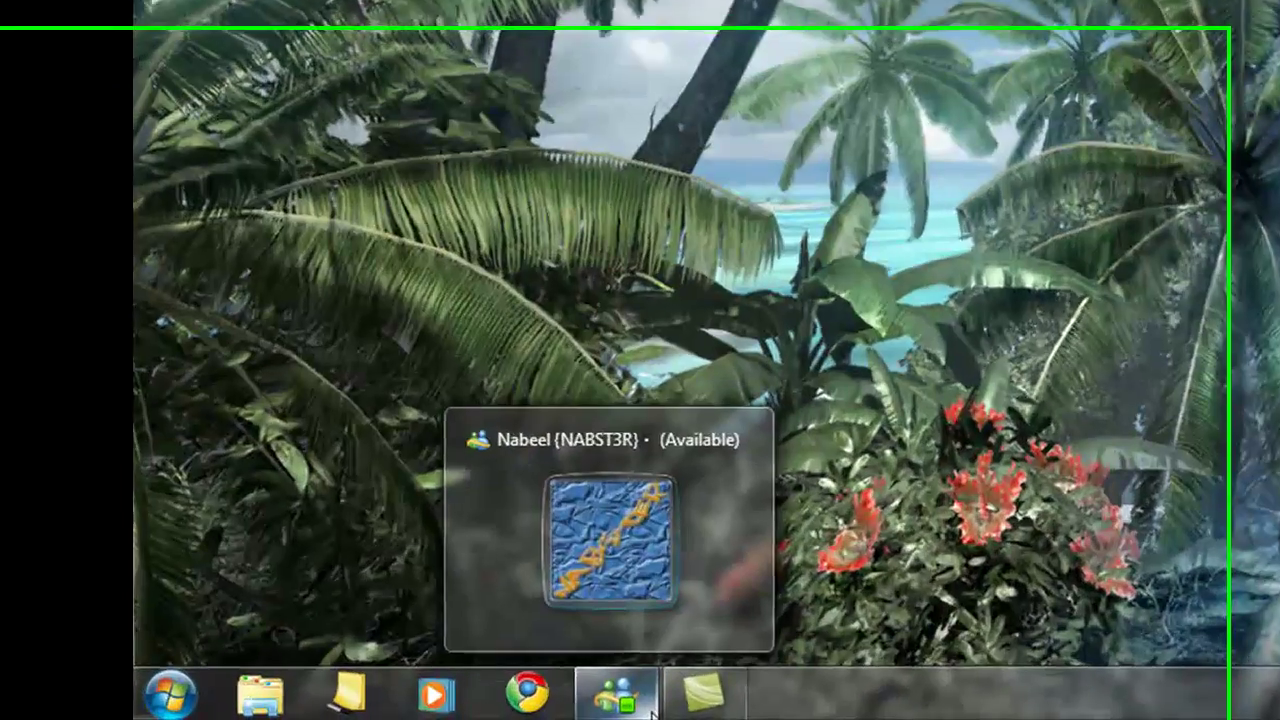
# Preview the running Camtasia Studio window from the taskbar, and open two blank Microsoft Office Word 2007 documents.
pyautogui.moveTo(736, 694)
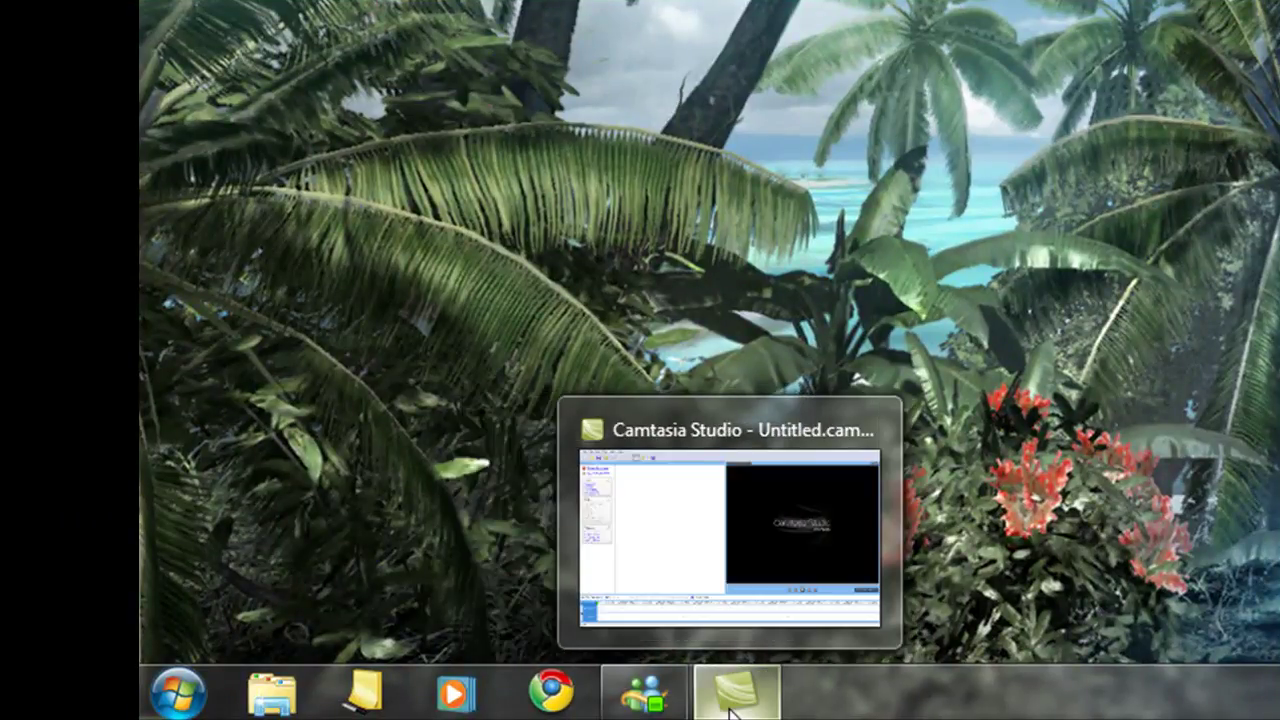
pyautogui.moveTo(735, 620)
pyautogui.click(178, 693)
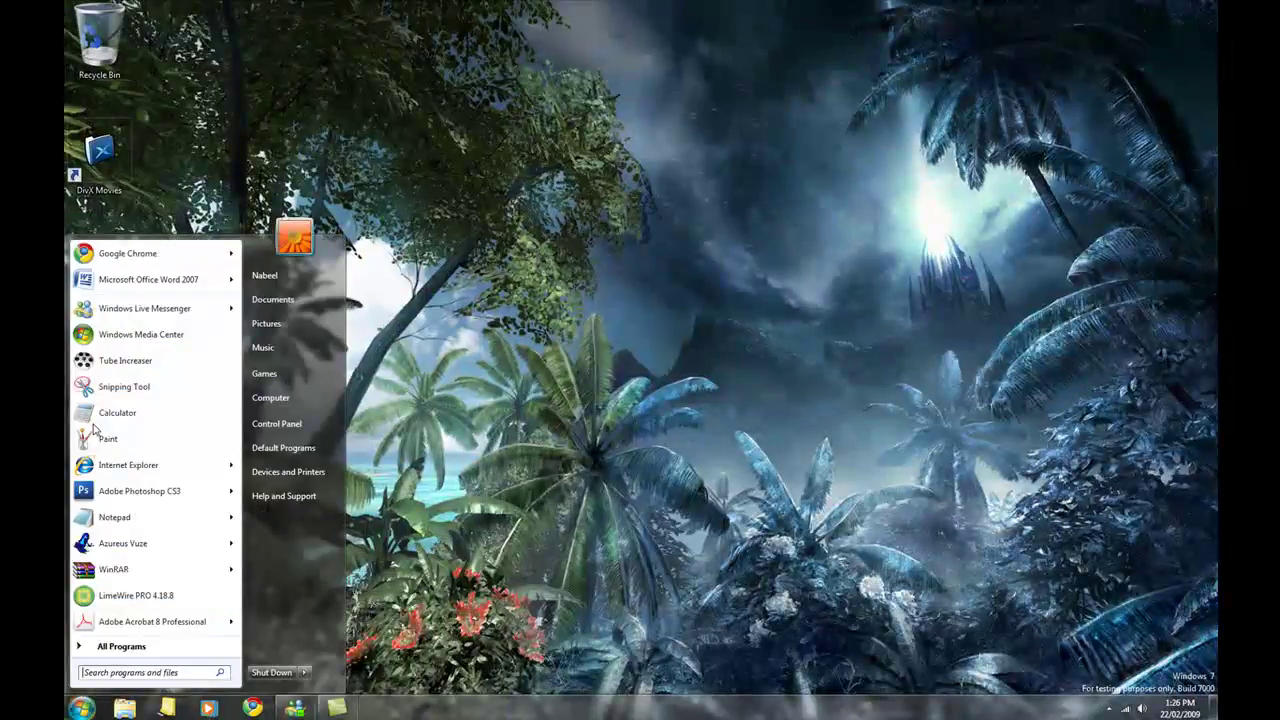
pyautogui.click(176, 282)
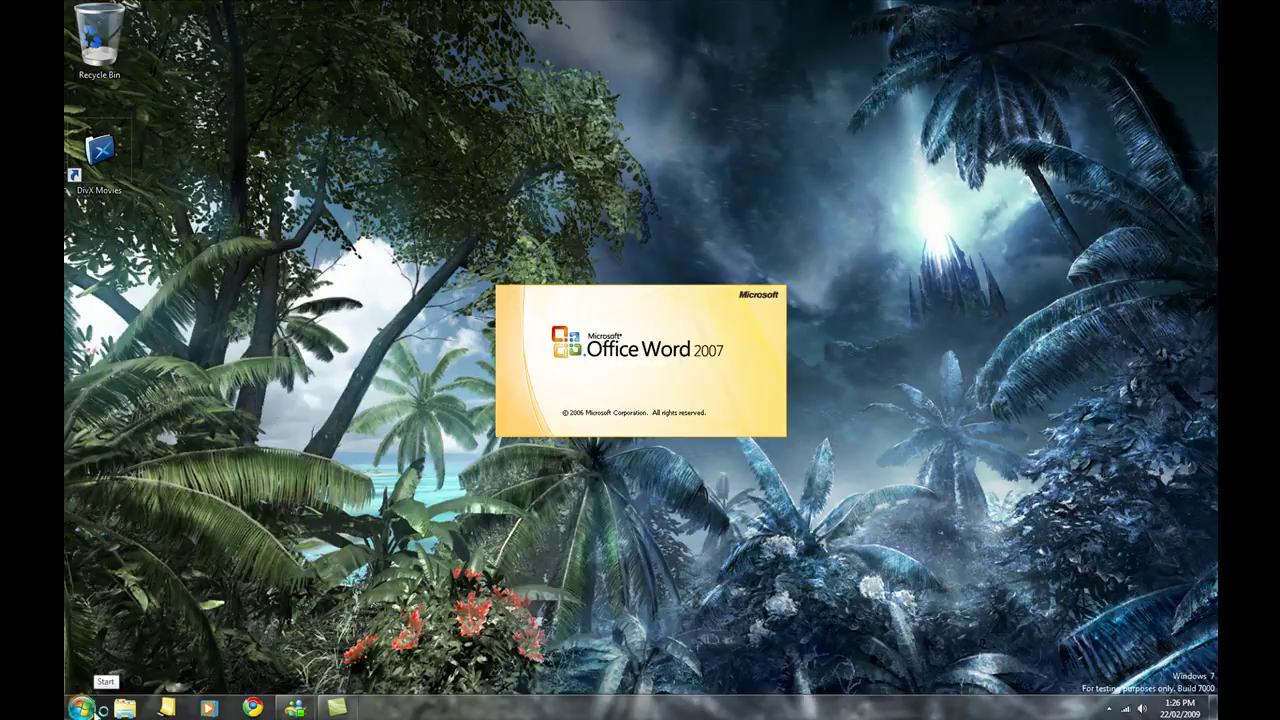
pyautogui.click(82, 708)
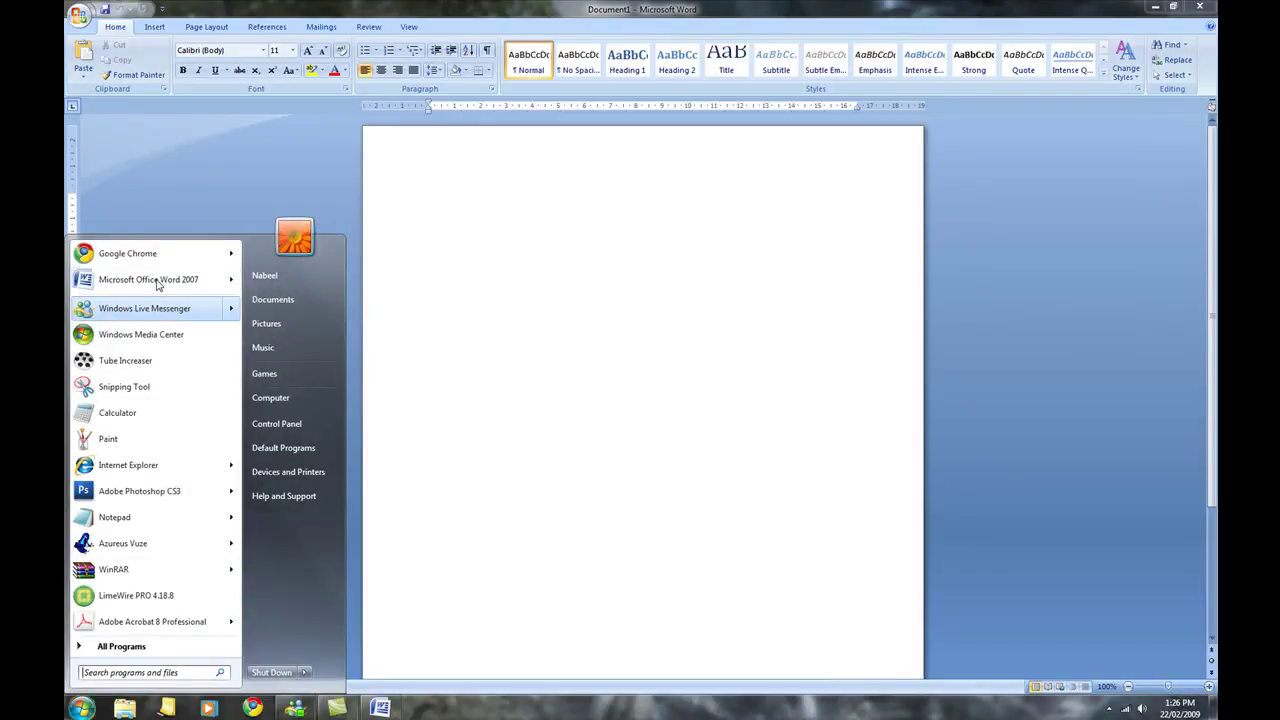
pyautogui.click(156, 282)
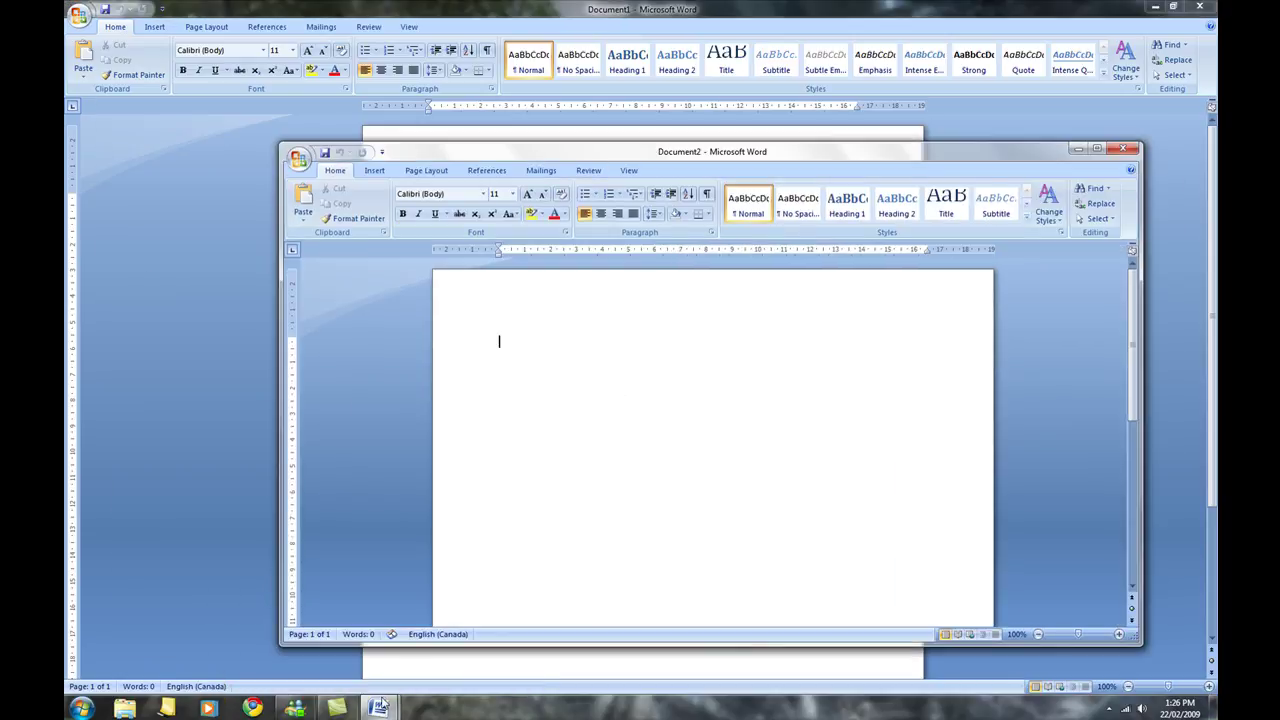
# Preview both open Word windows from the taskbar, and bring up and dismiss Word's list of recent documents.
pyautogui.moveTo(382, 703)
pyautogui.moveTo(408, 663)
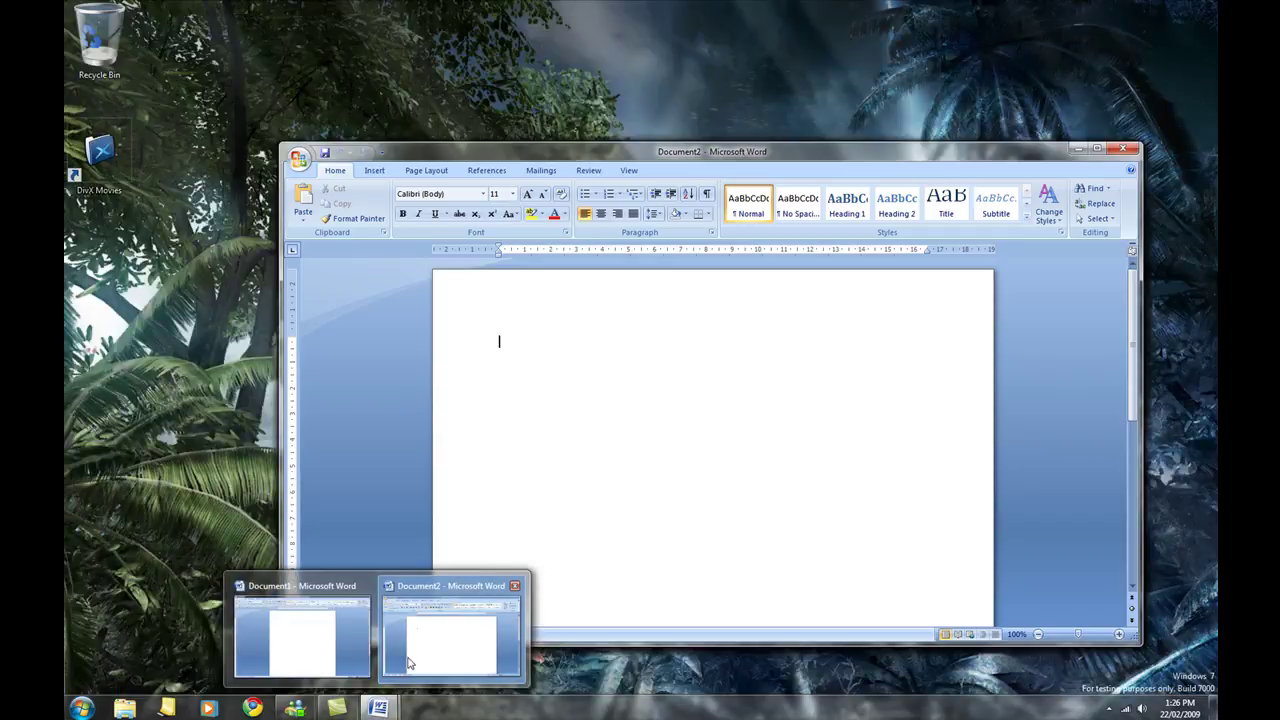
pyautogui.moveTo(350, 652)
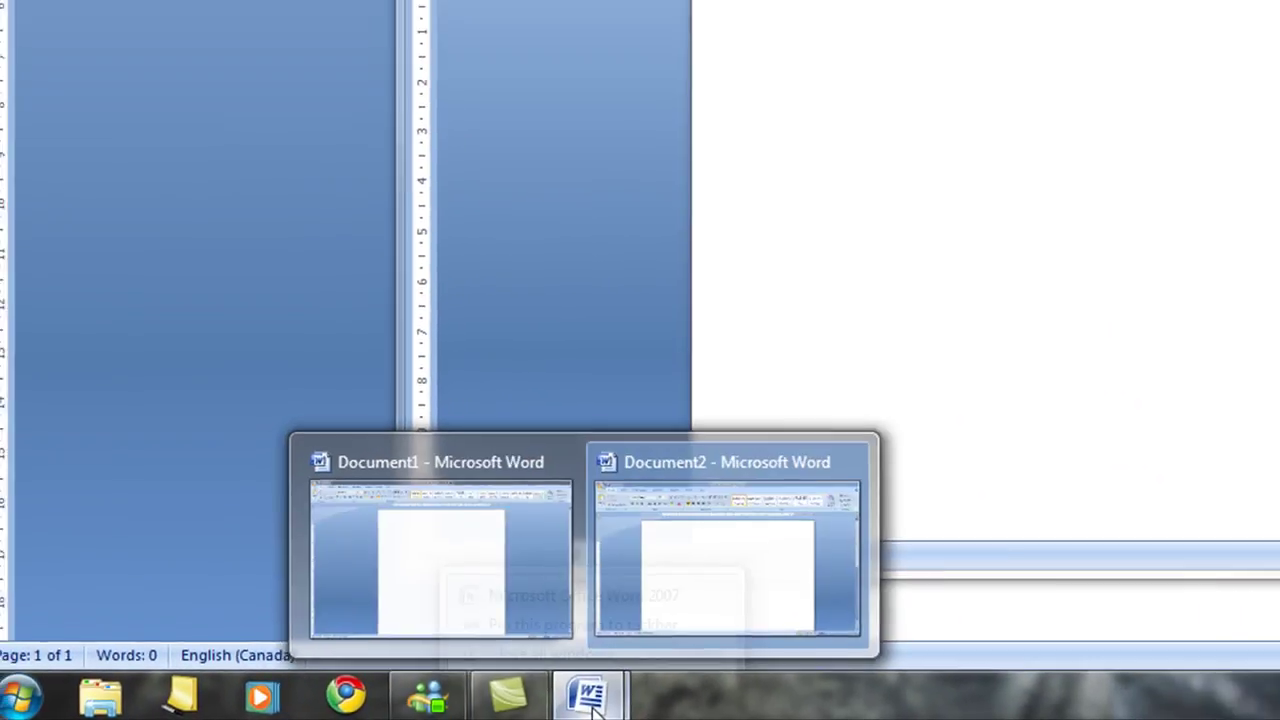
pyautogui.rightClick(650, 700)
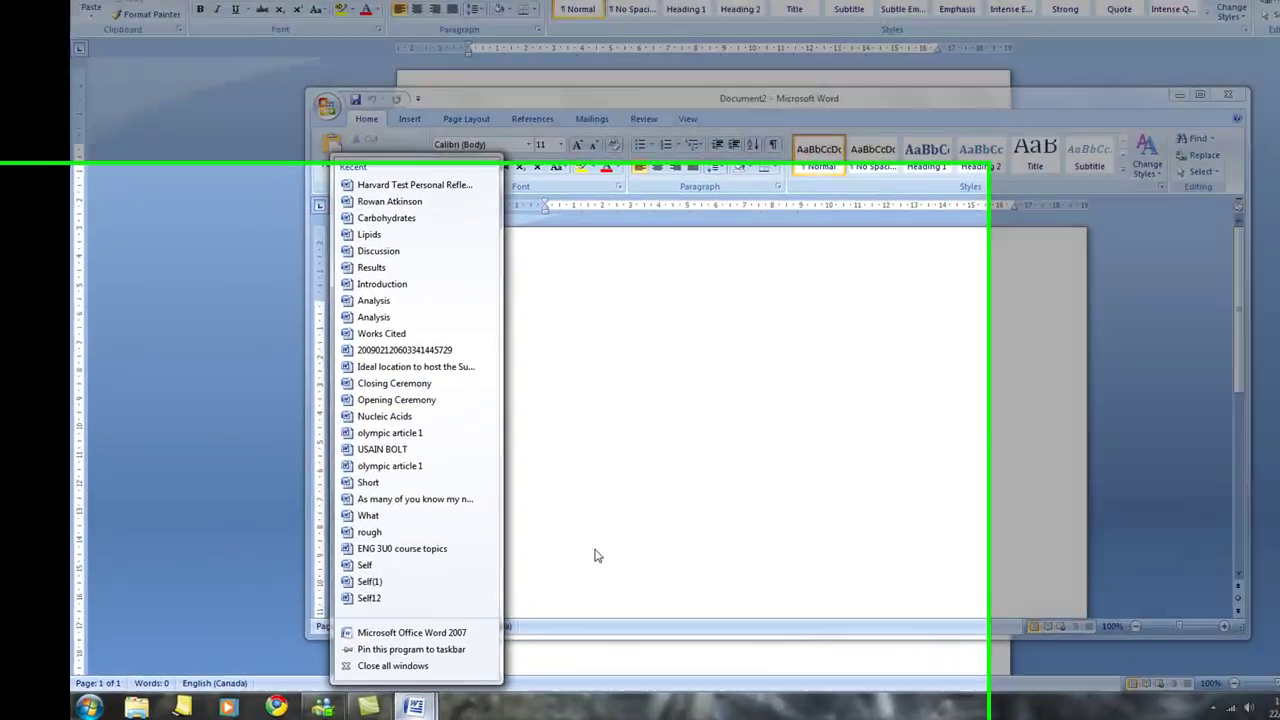
pyautogui.click(595, 556)
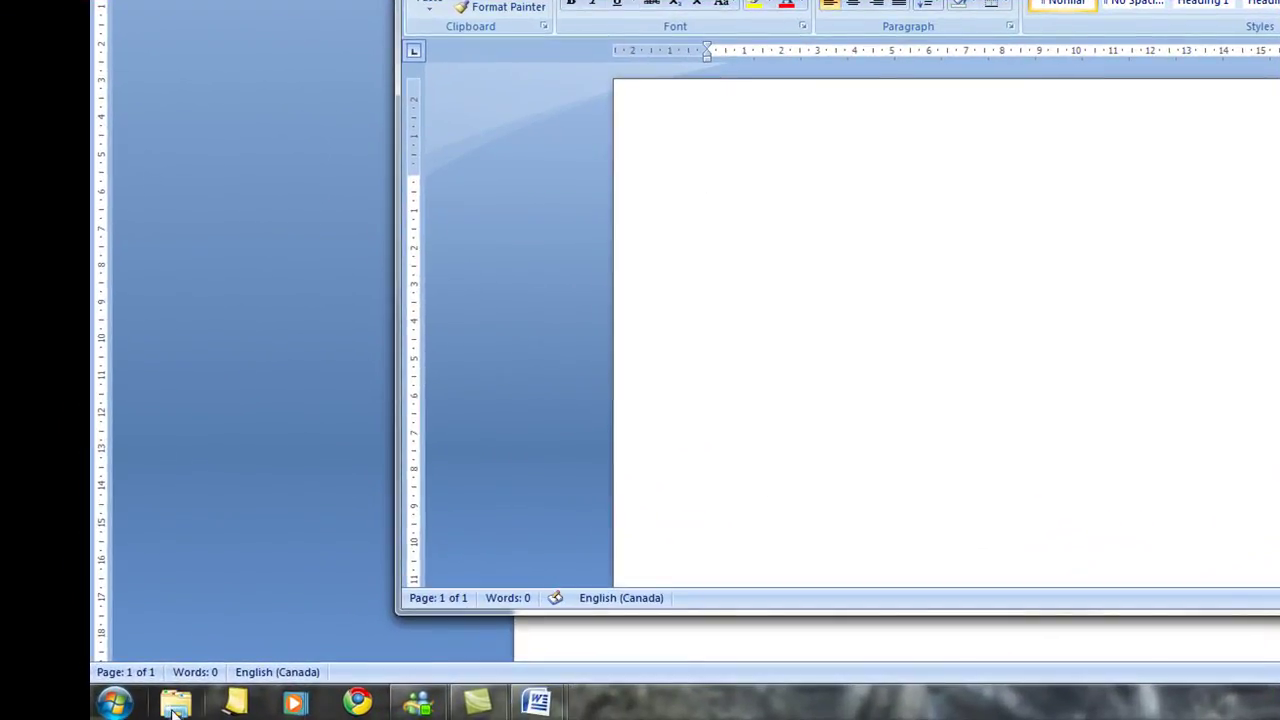
# Look through the list of all installed programs in the Start menu.
pyautogui.click(88, 707)
pyautogui.click(160, 616)
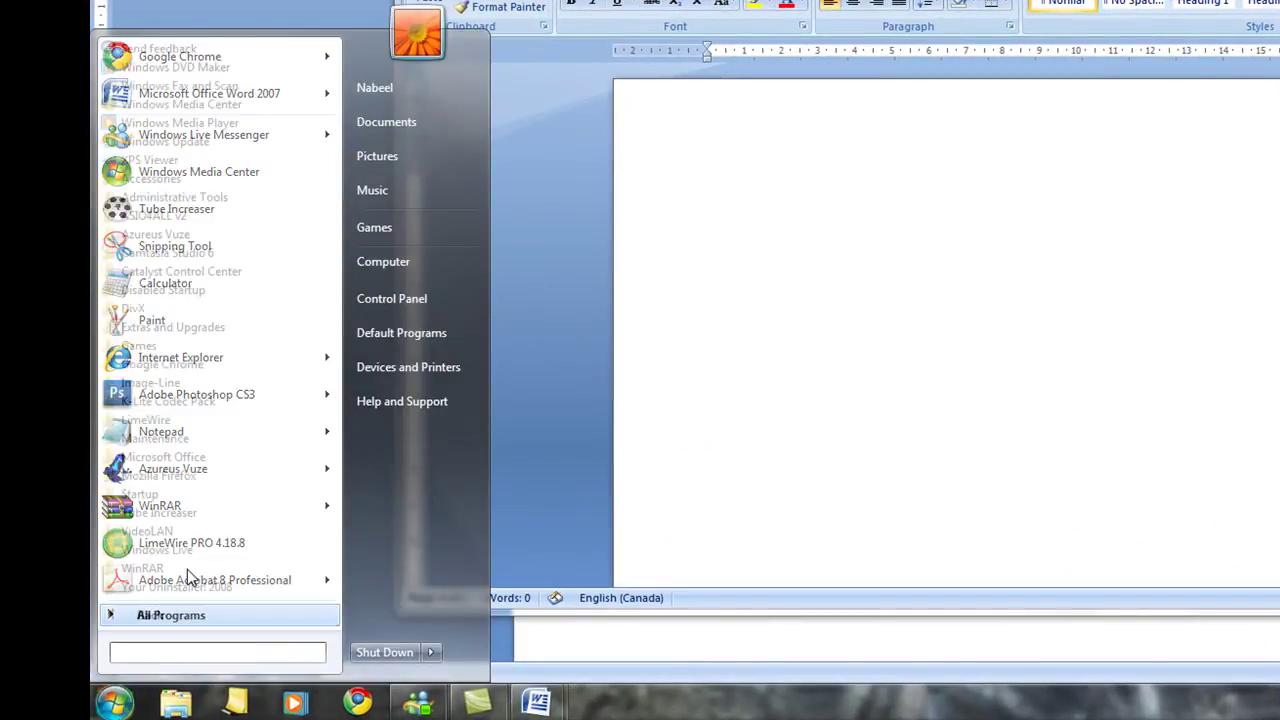
pyautogui.scroll(1, 187, 569)
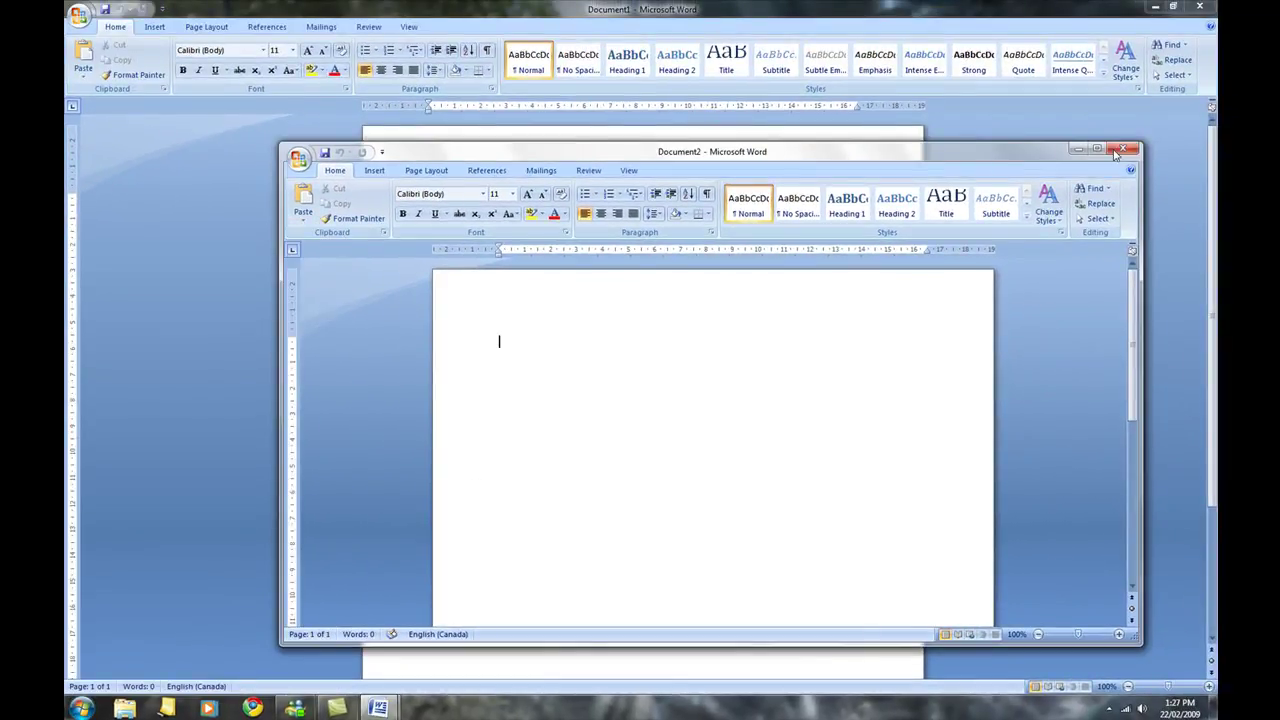
# Close both open Word documents.
pyautogui.click(1121, 149)
pyautogui.hotkey('alt', 'F4')
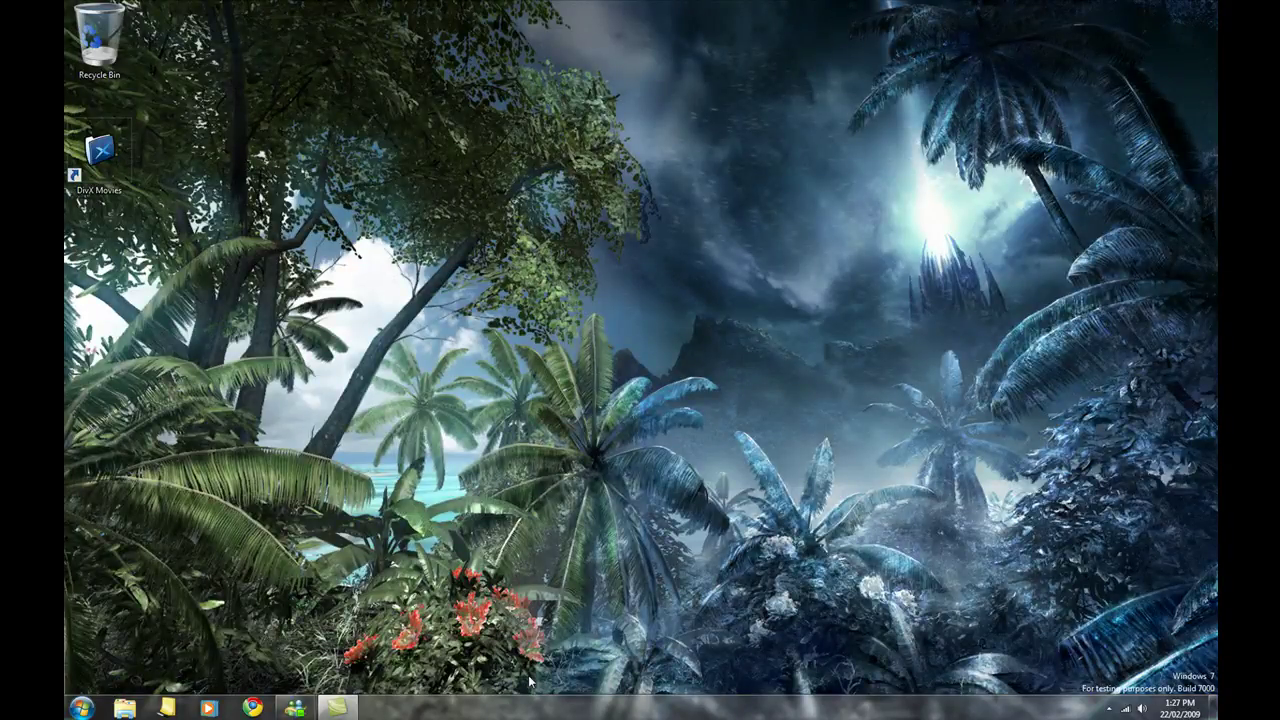
pyautogui.moveTo(358, 320); pyautogui.dragTo(1183, 657)
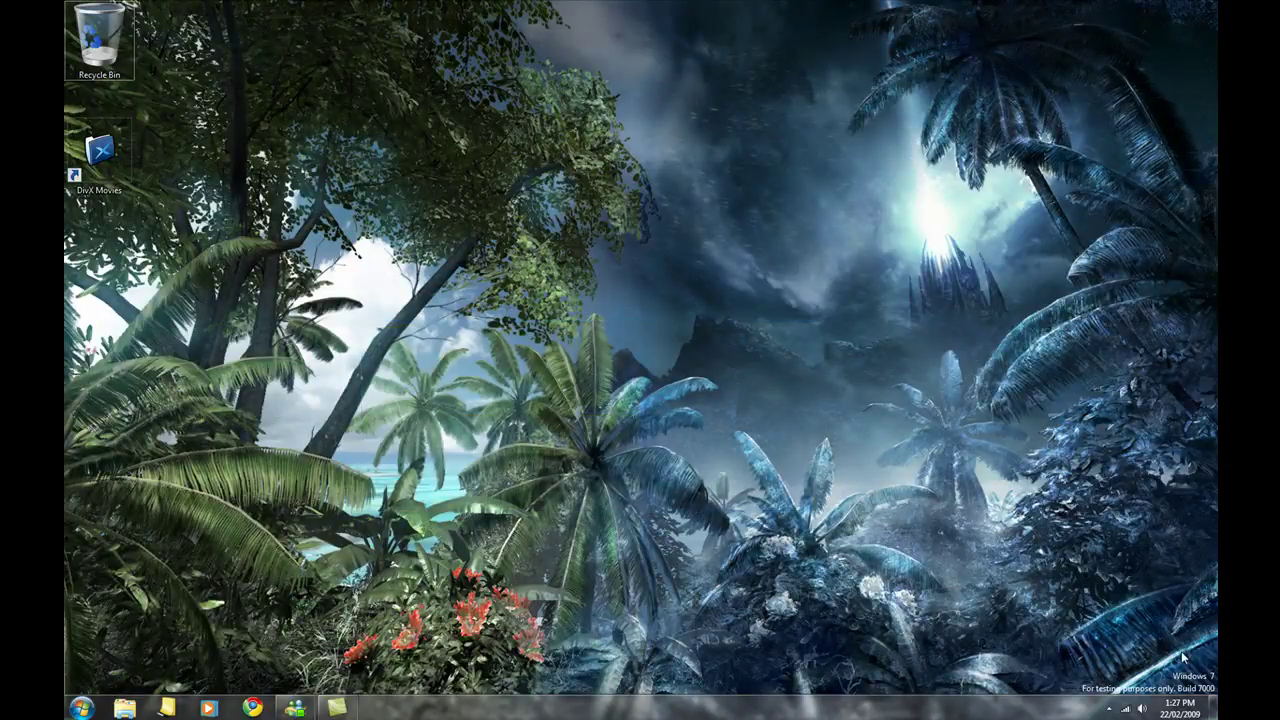